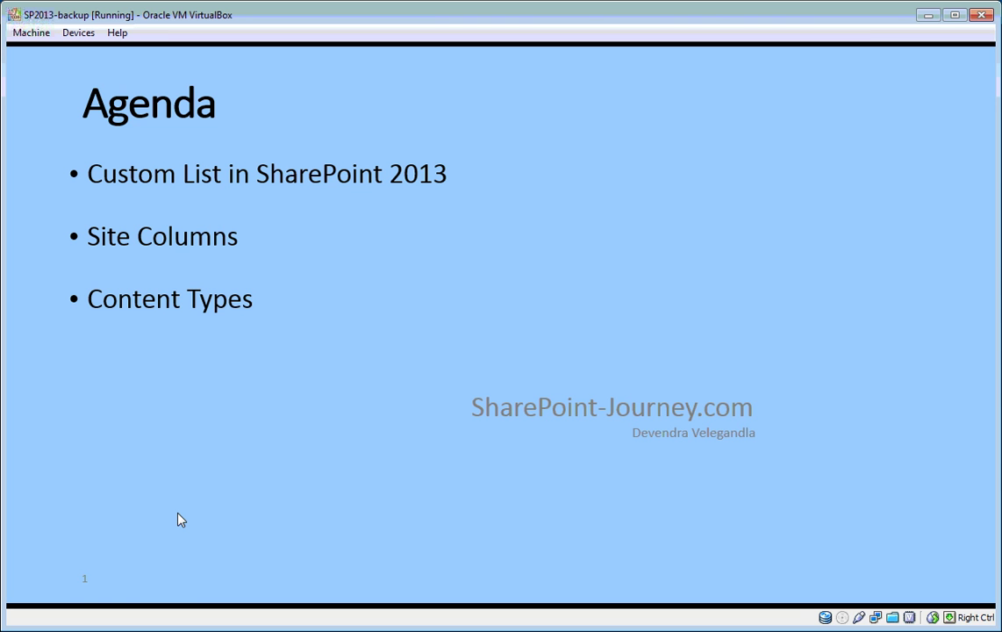
# Switch from the slideshow to the SharePoint site in Firefox and open the Site Columns gallery in the site settings
pyautogui.click(343, 251)
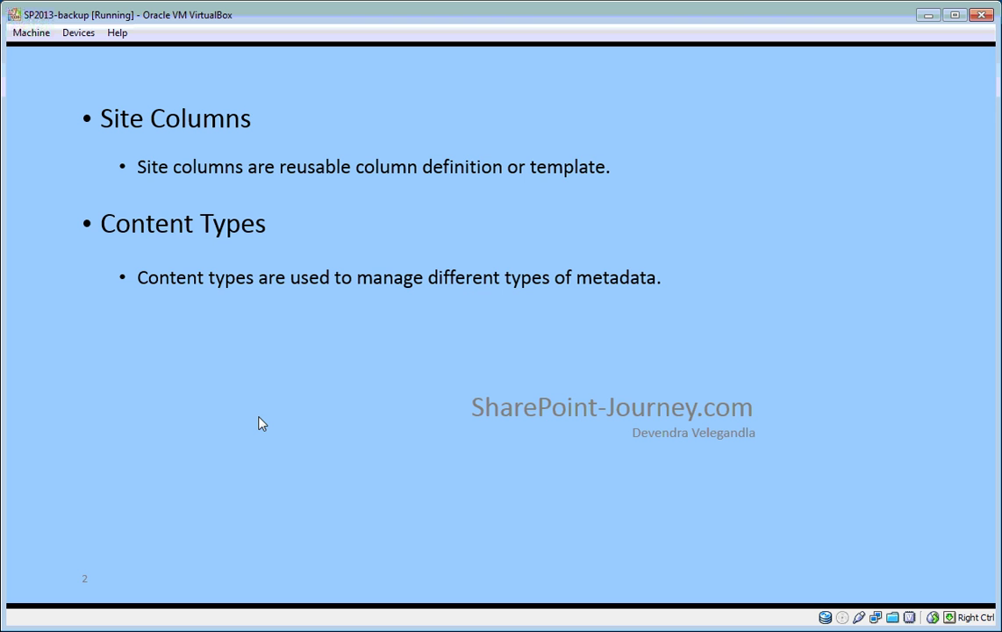
pyautogui.hotkey('alt', 'Tab')
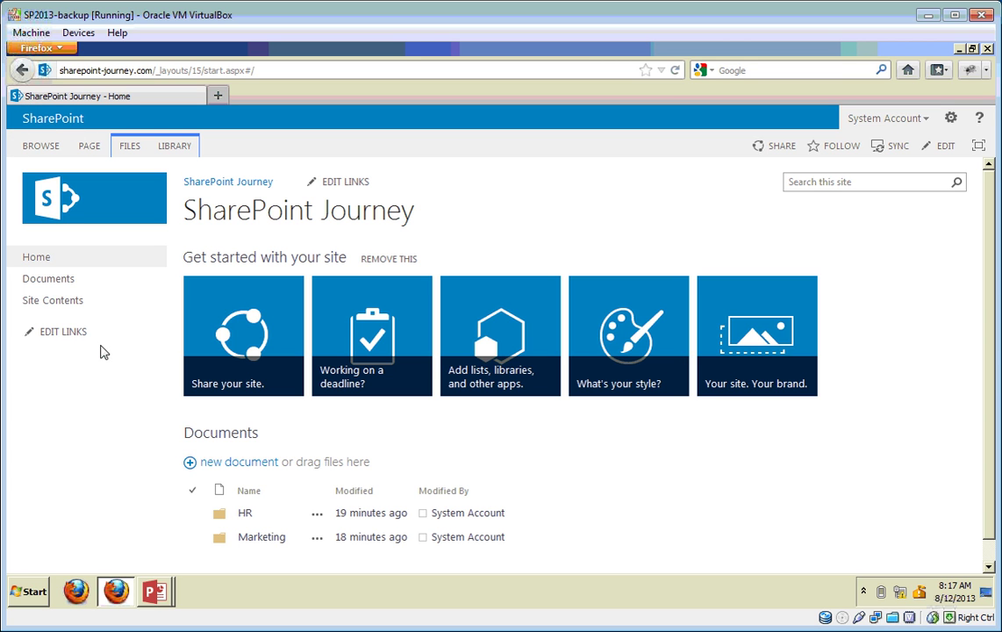
pyautogui.click(953, 121)
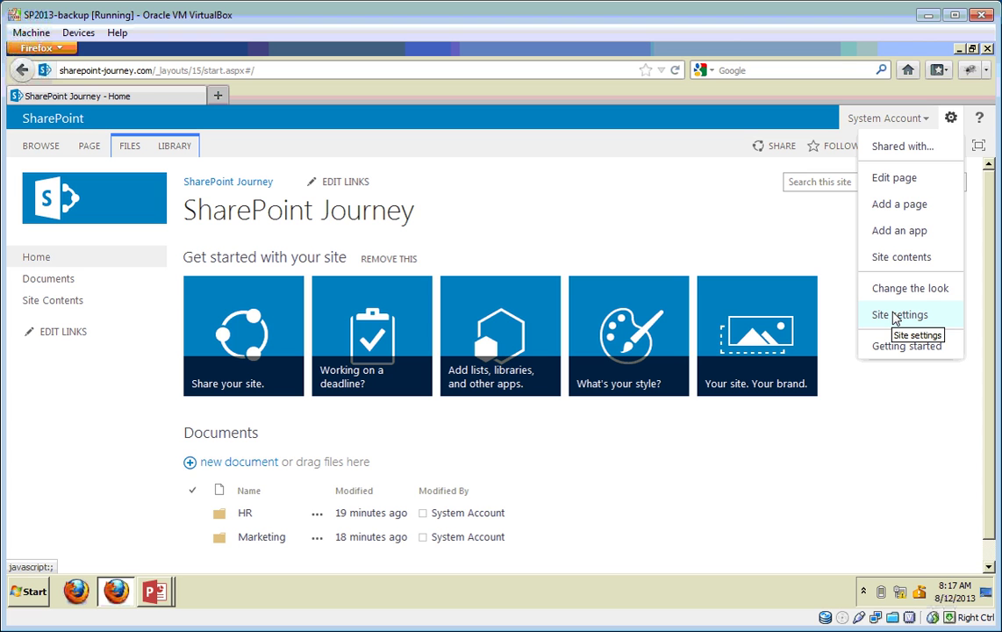
pyautogui.click(896, 318)
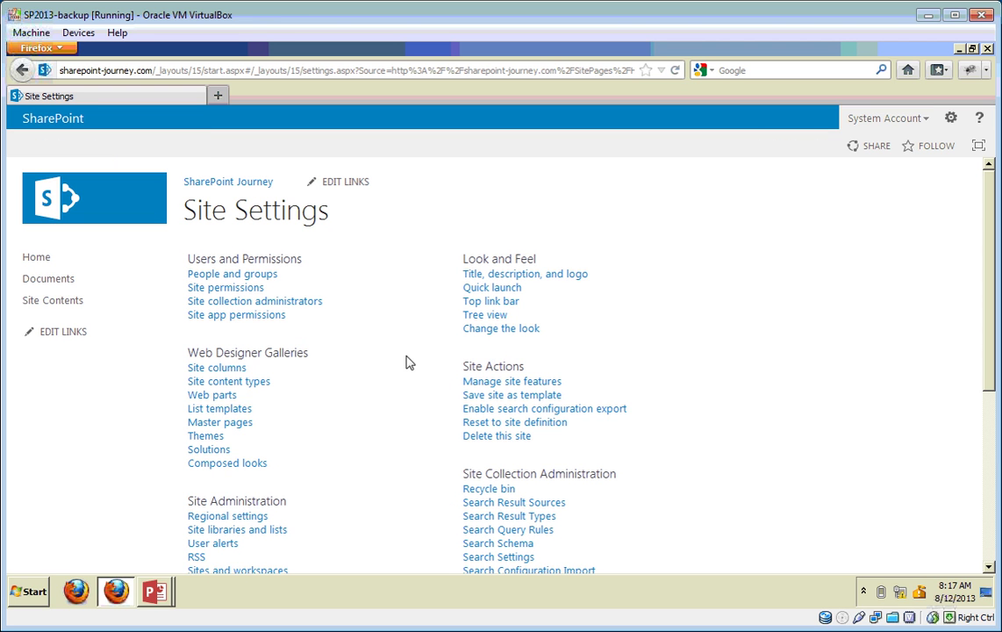
pyautogui.click(221, 377)
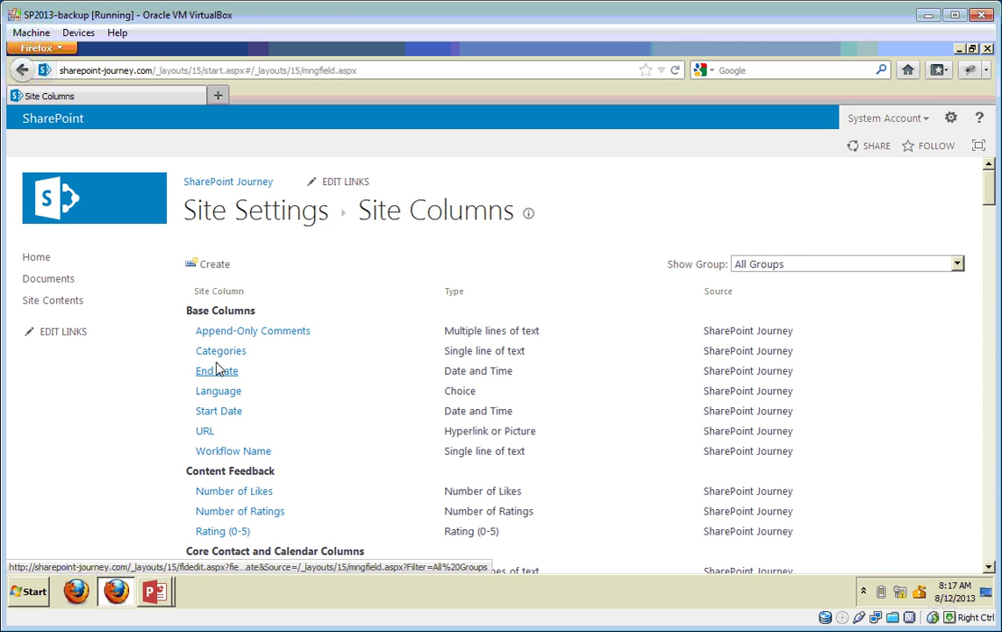
# Start a new site column named Ticket Number with the Number type
pyautogui.click(214, 266)
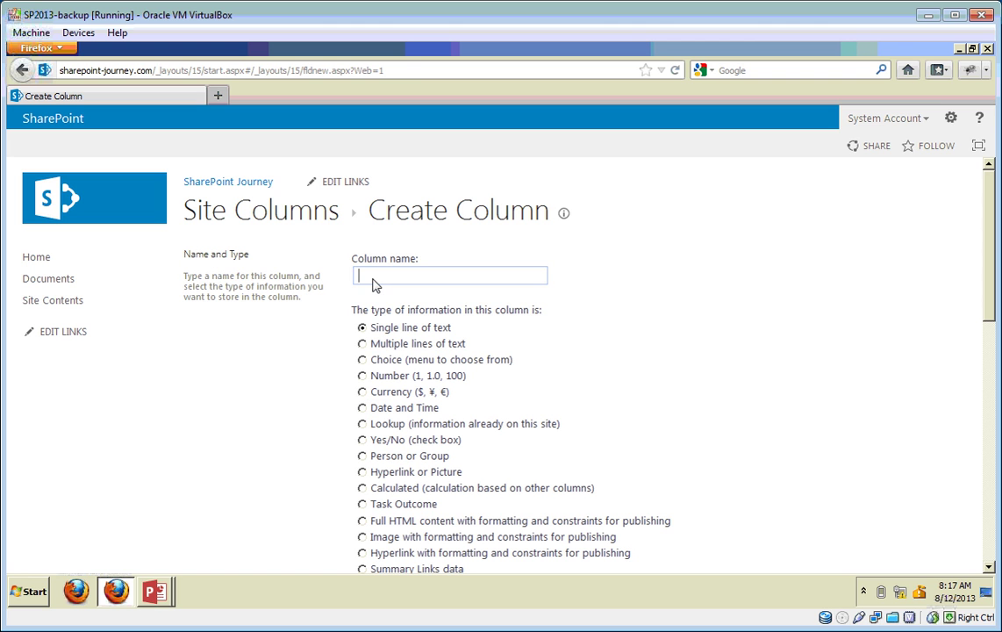
pyautogui.write('Ticket Number')
pyautogui.click(361, 377)
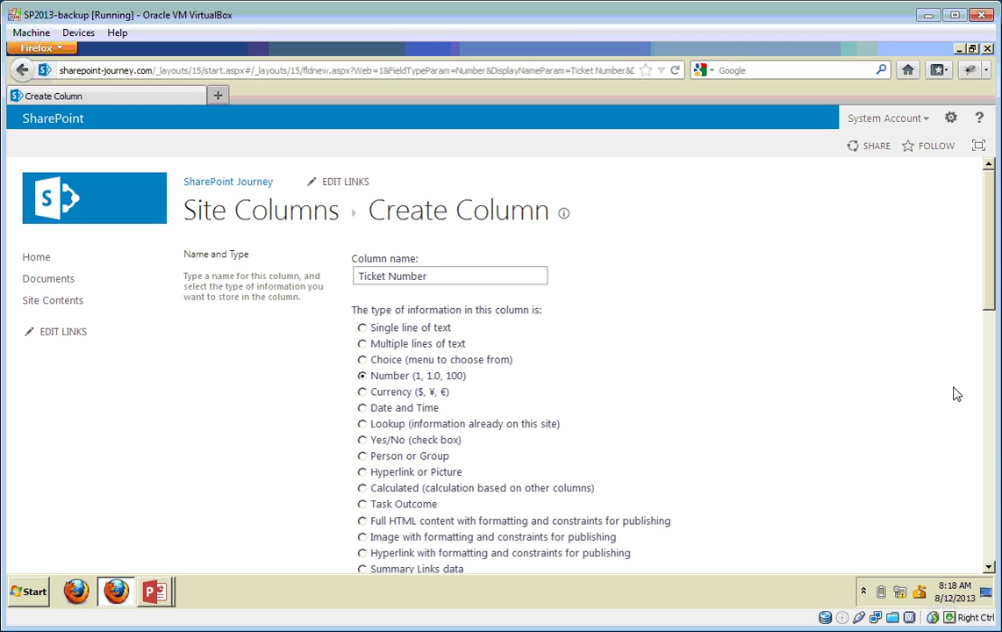
# Put the Ticket Number column into a new group named Ticket Details
pyautogui.scroll(-3, 992, 344)
pyautogui.scroll(-6, 992, 351)
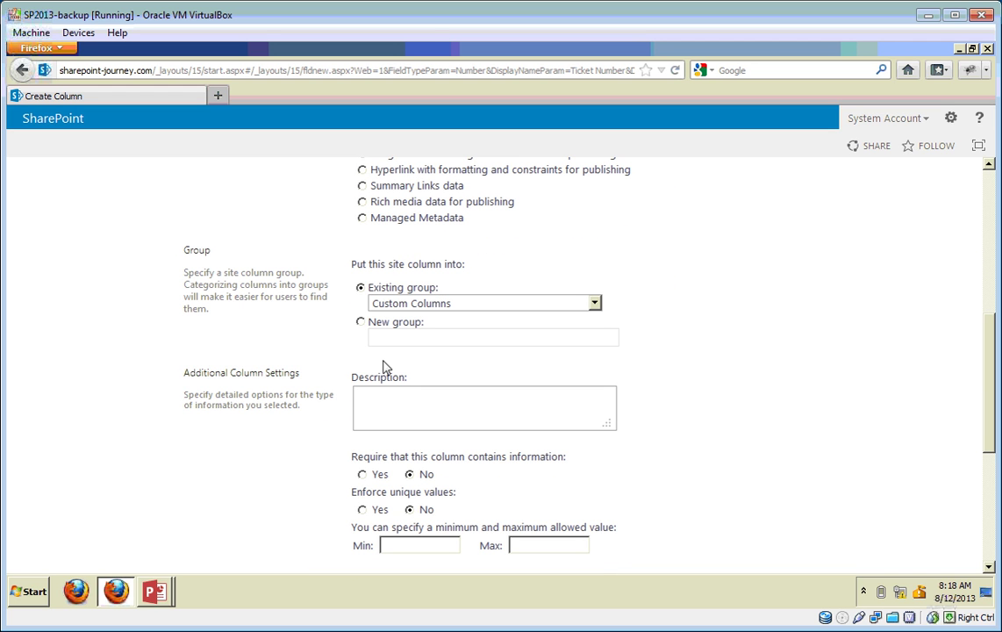
pyautogui.click(362, 323)
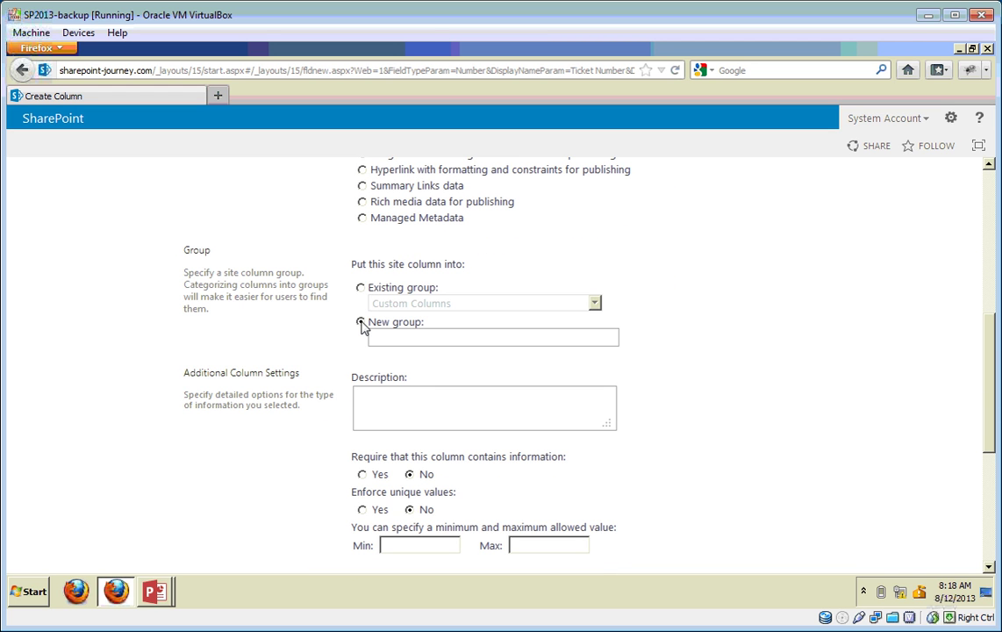
pyautogui.click(403, 338)
pyautogui.write('Ticket Details')
# Require the Ticket Number column to contain information and create the column
pyautogui.moveTo(987, 387); pyautogui.dragTo(980, 483)
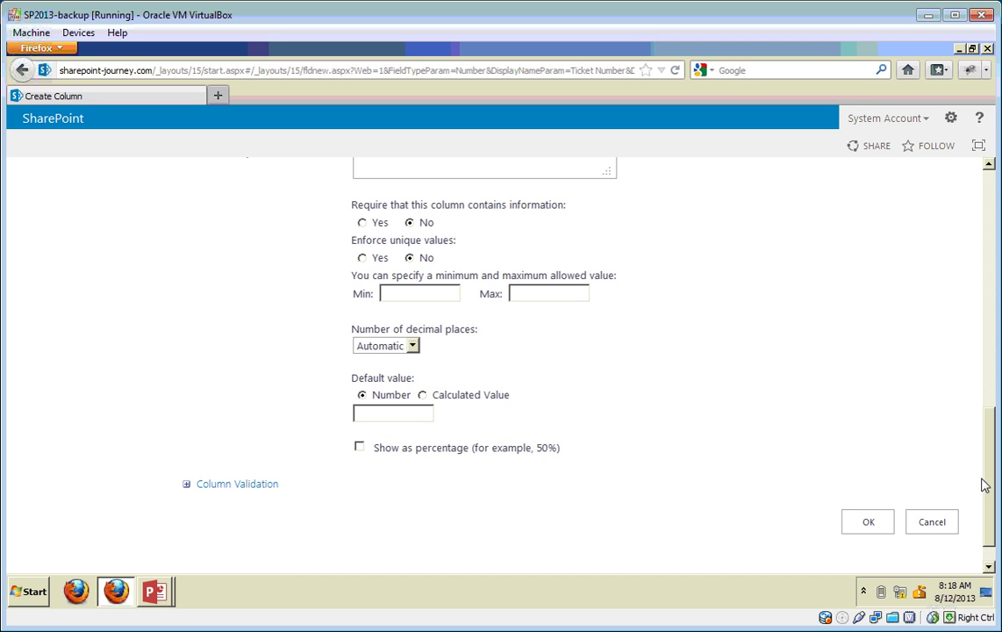
pyautogui.click(363, 220)
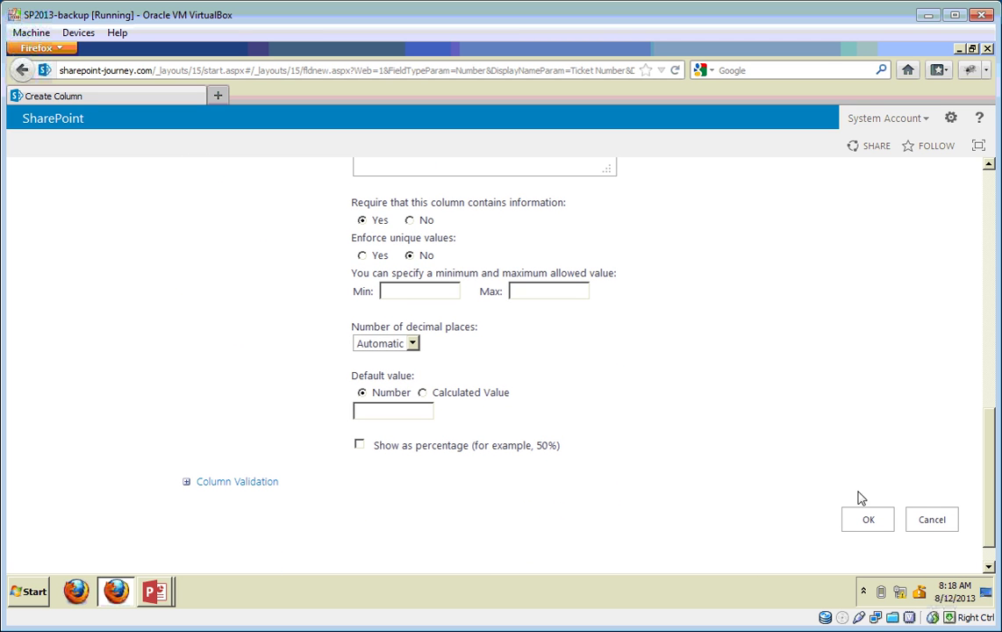
pyautogui.click(868, 521)
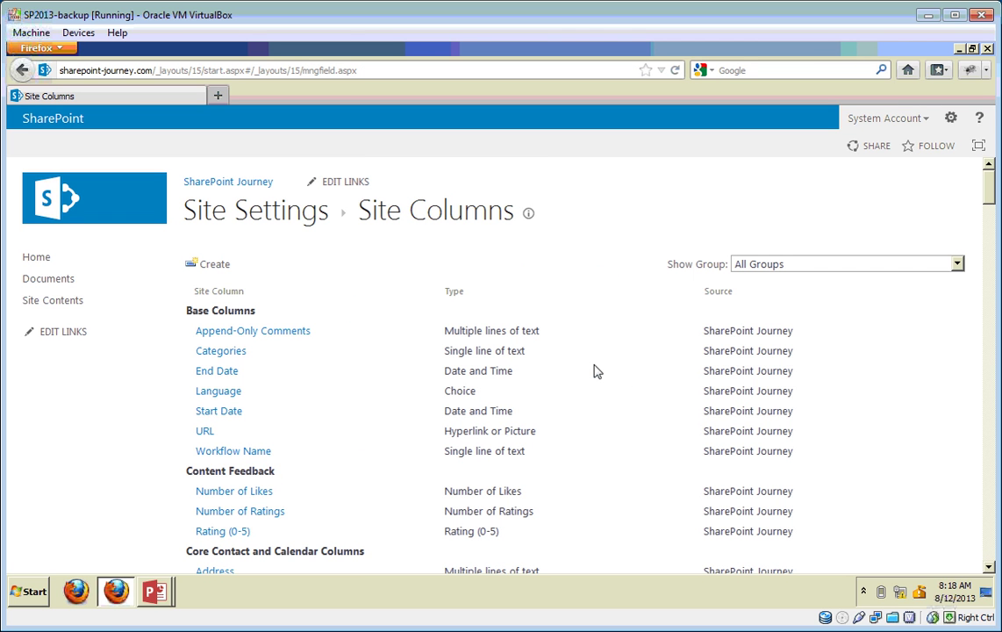
# Show only the Ticket Details group and start a new site column named Ticket Description with the Multiple lines of text type
pyautogui.click(779, 265)
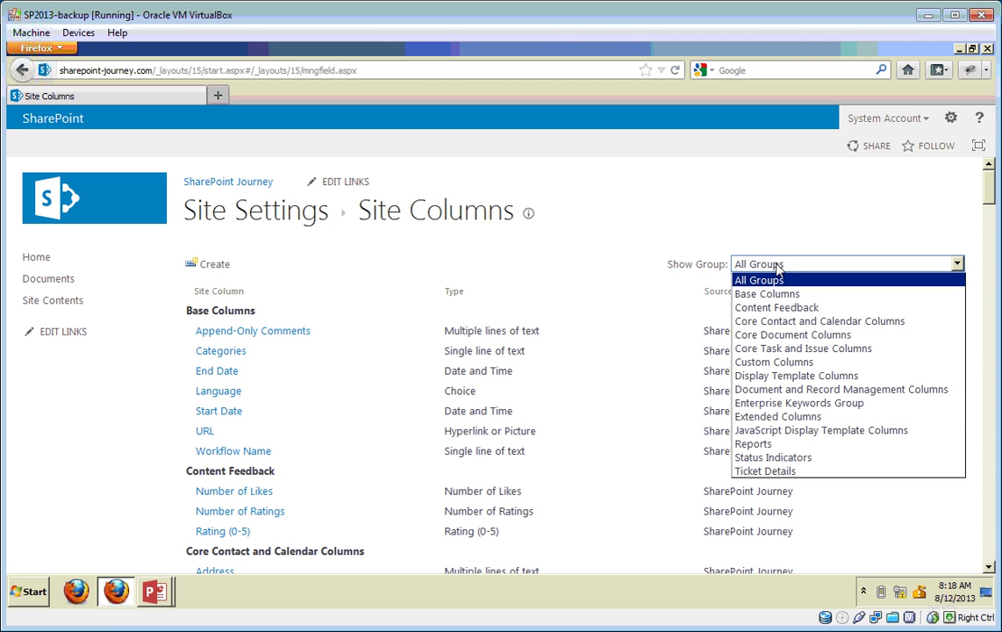
pyautogui.click(762, 471)
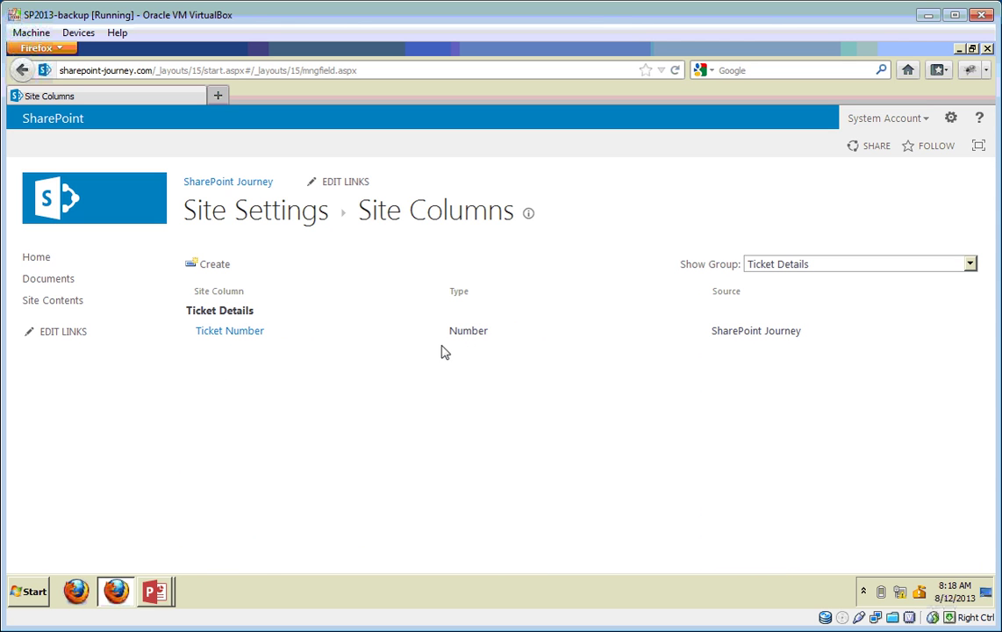
pyautogui.click(213, 267)
pyautogui.write('Ticket Description')
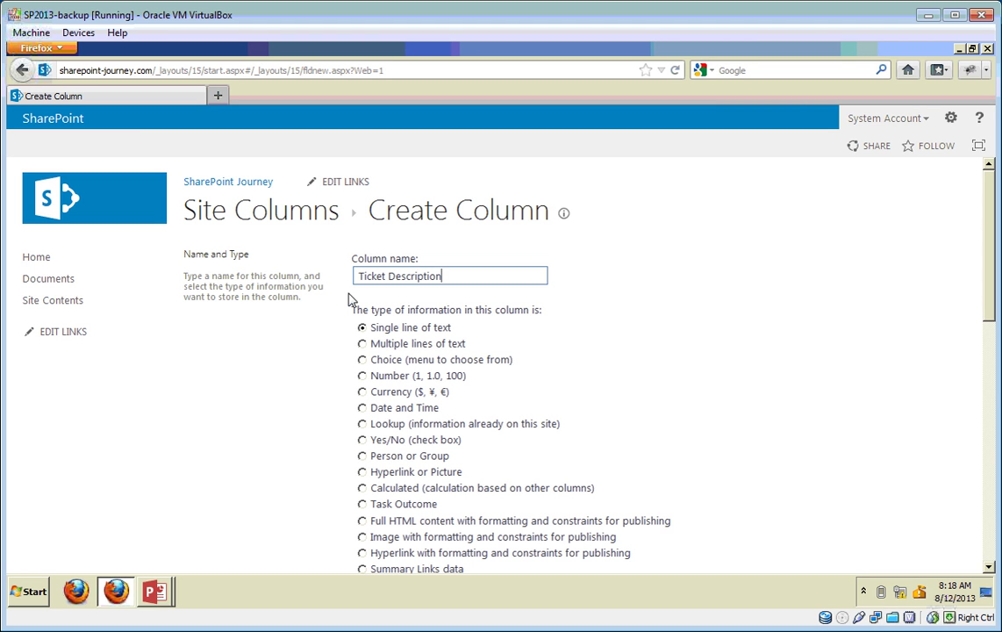
pyautogui.click(362, 343)
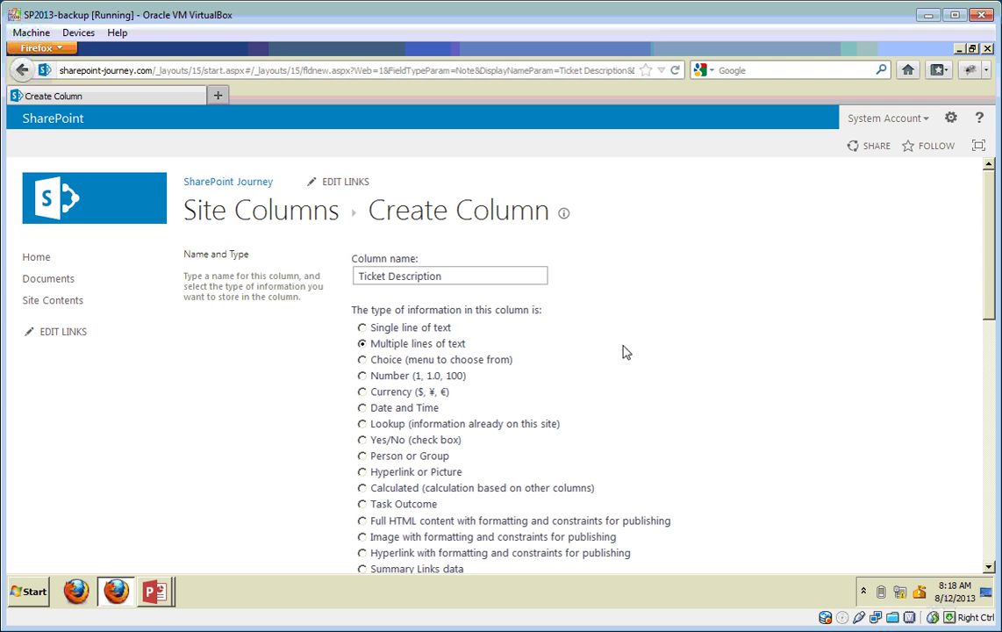
# Put the Ticket Description column into the existing Ticket Details group
pyautogui.scroll(-3, 886, 269)
pyautogui.scroll(-4, 492, 351)
pyautogui.click(384, 339)
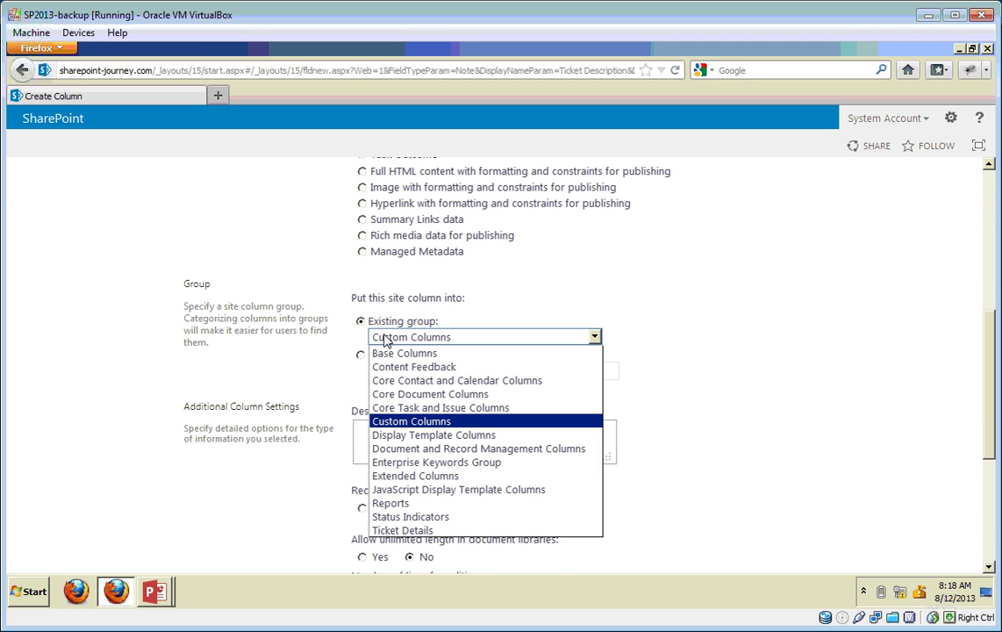
pyautogui.click(393, 531)
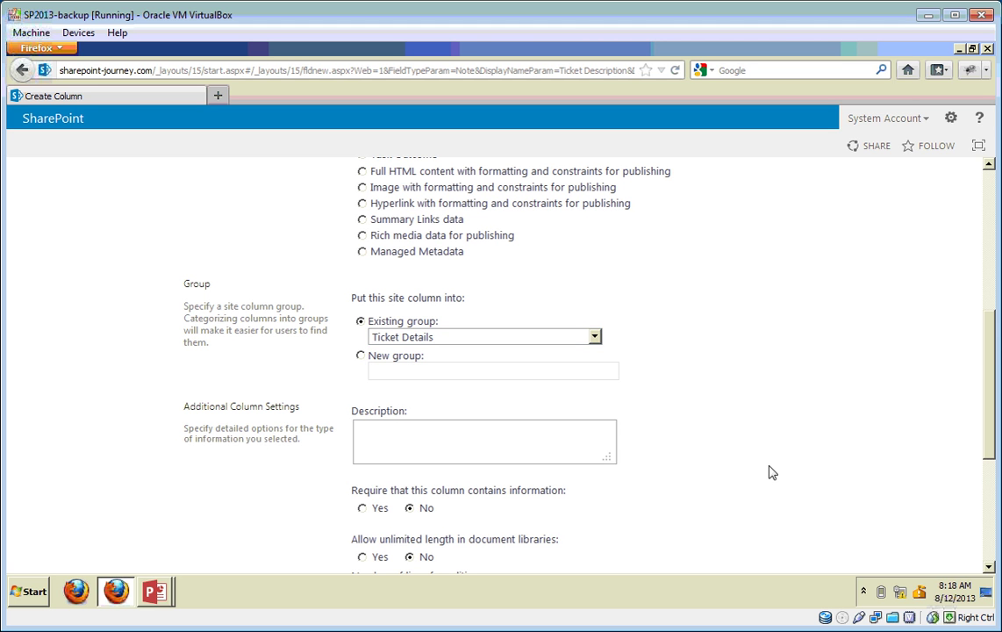
# Require the Ticket Description column to contain information and create the column
pyautogui.scroll(-3, 994, 436)
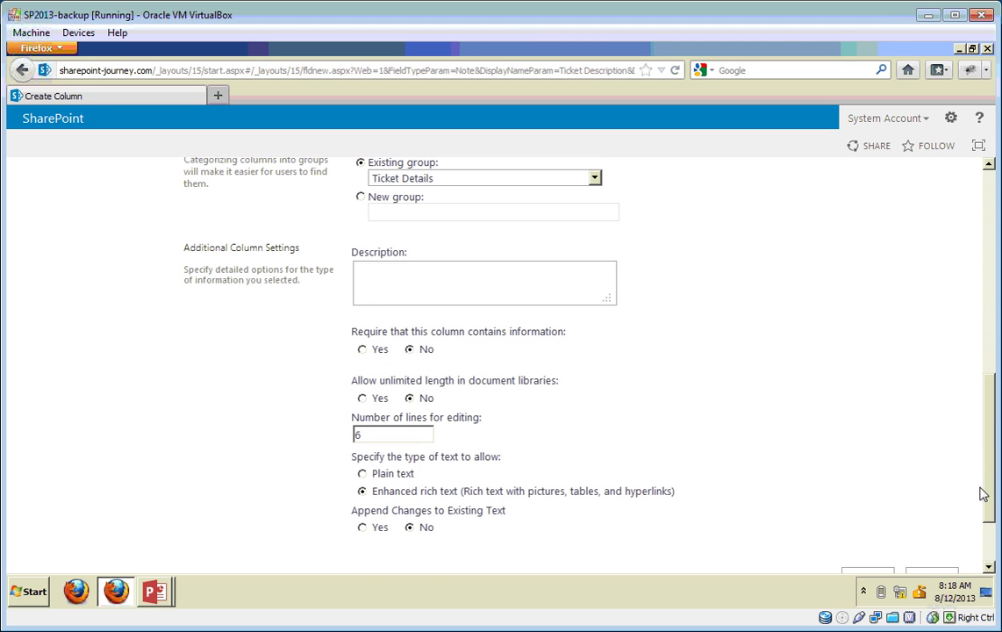
pyautogui.click(361, 350)
pyautogui.scroll(-2, 887, 435)
pyautogui.click(870, 489)
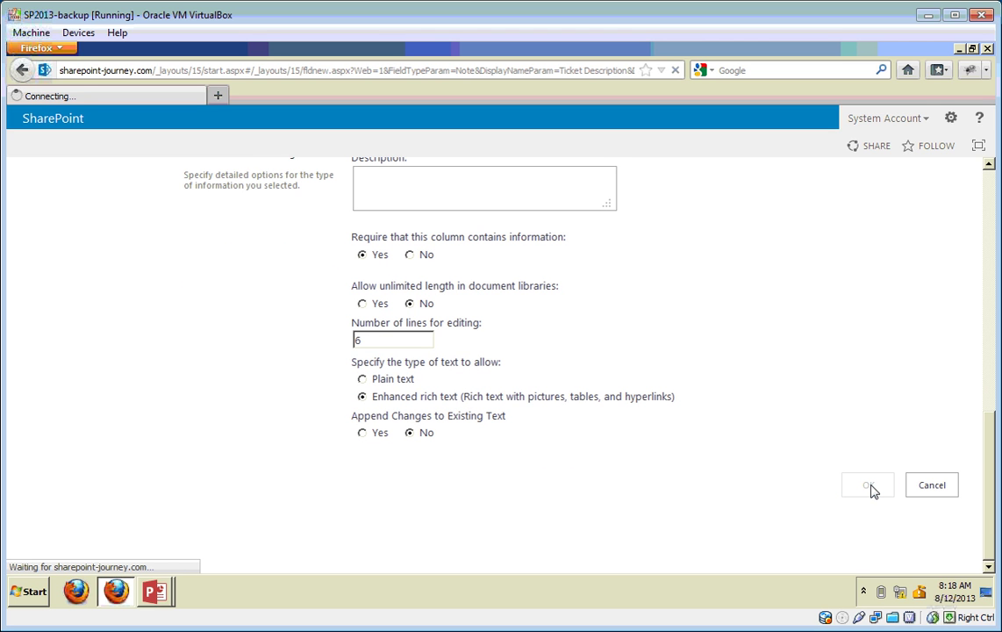
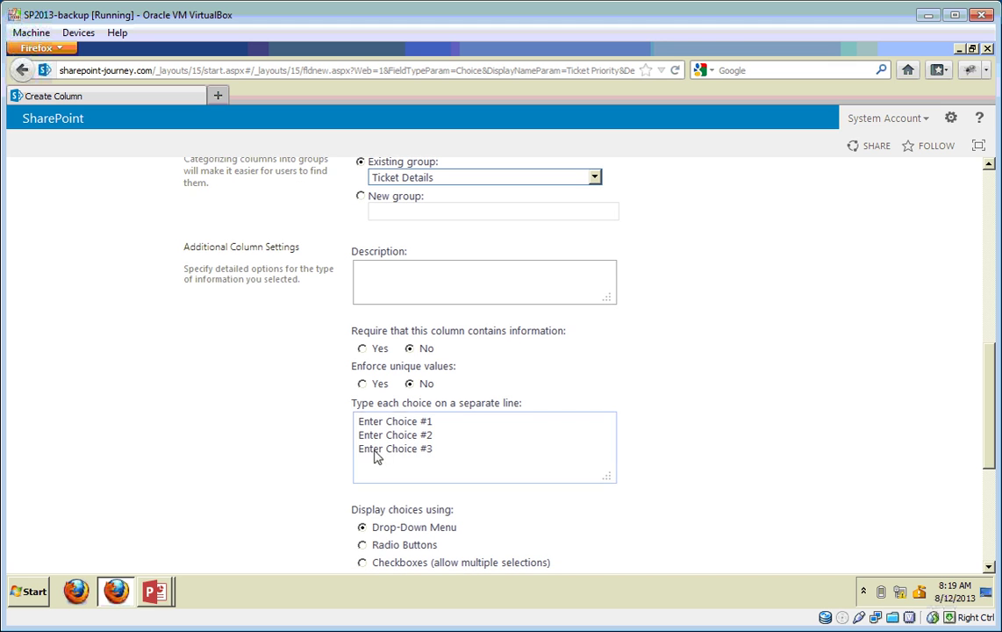
# Replace the placeholder choices of the Ticket Priority column with P1, P2, P3 and P4 on separate lines
pyautogui.moveTo(448, 450); pyautogui.dragTo(329, 419)
pyautogui.write('P1')
pyautogui.press('Return')
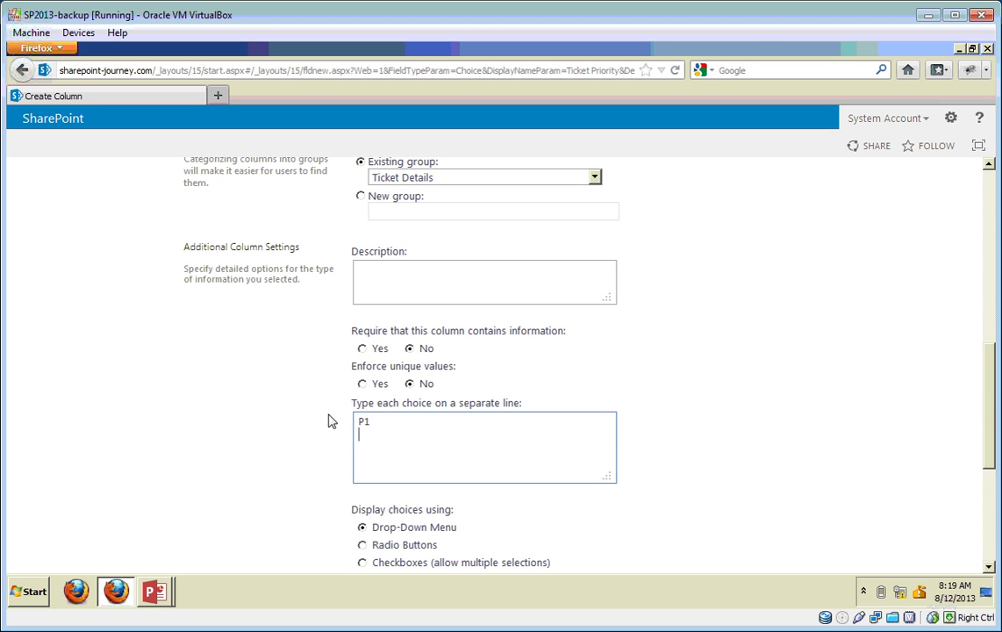
pyautogui.write('P2 ')
pyautogui.write('P3')
pyautogui.press('Return')
pyautogui.write('P4')
# Clear the default value of the Ticket Priority column
pyautogui.scroll(-5, 982, 516)
pyautogui.click(440, 408)
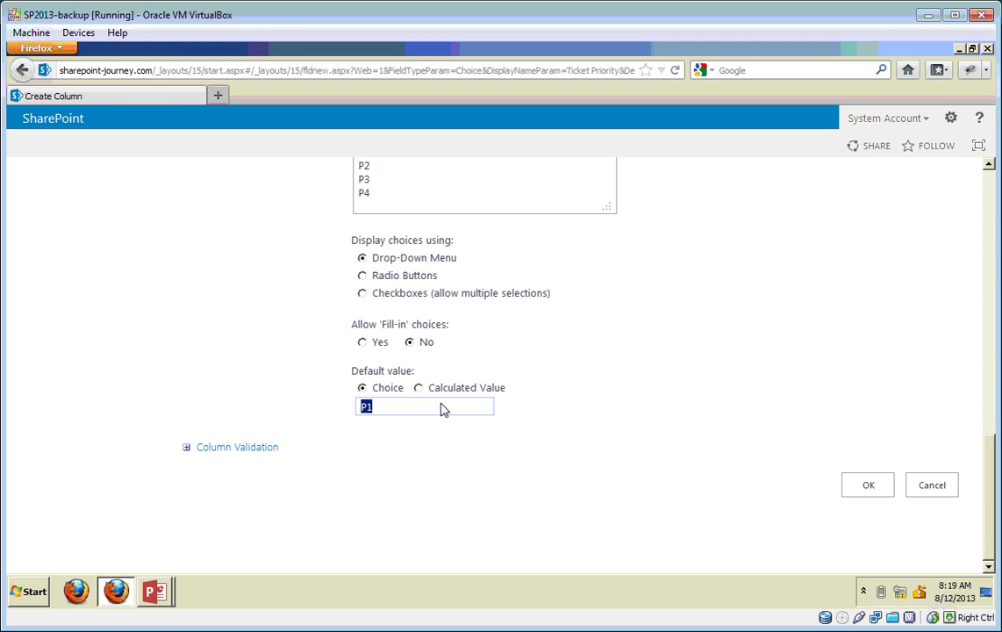
pyautogui.doubleClick(443, 409)
pyautogui.press('BackSpace')
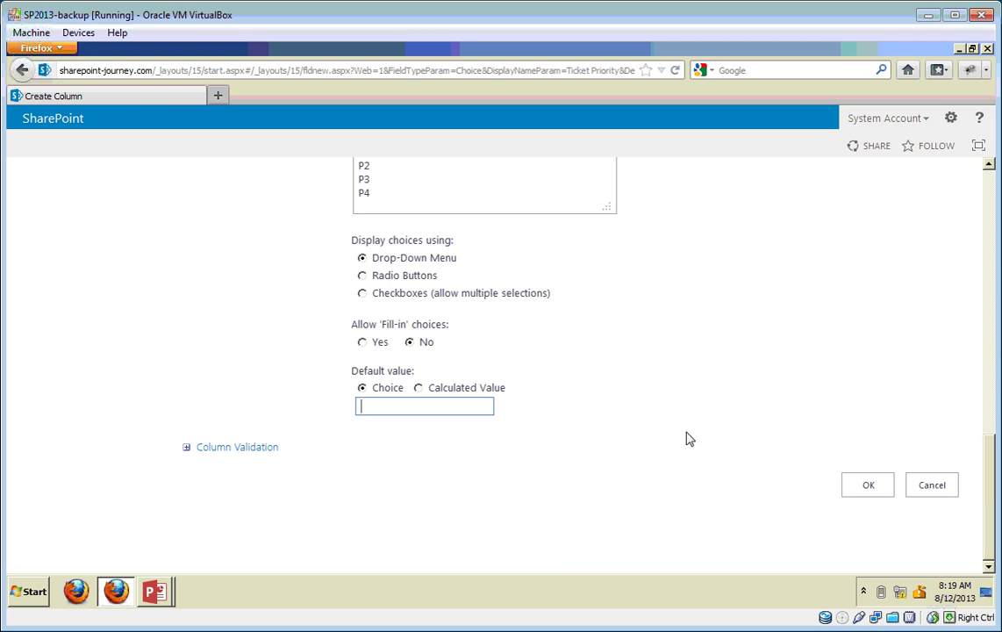
# Require the Ticket Priority column to contain information and create the column
pyautogui.scroll(4, 992, 460)
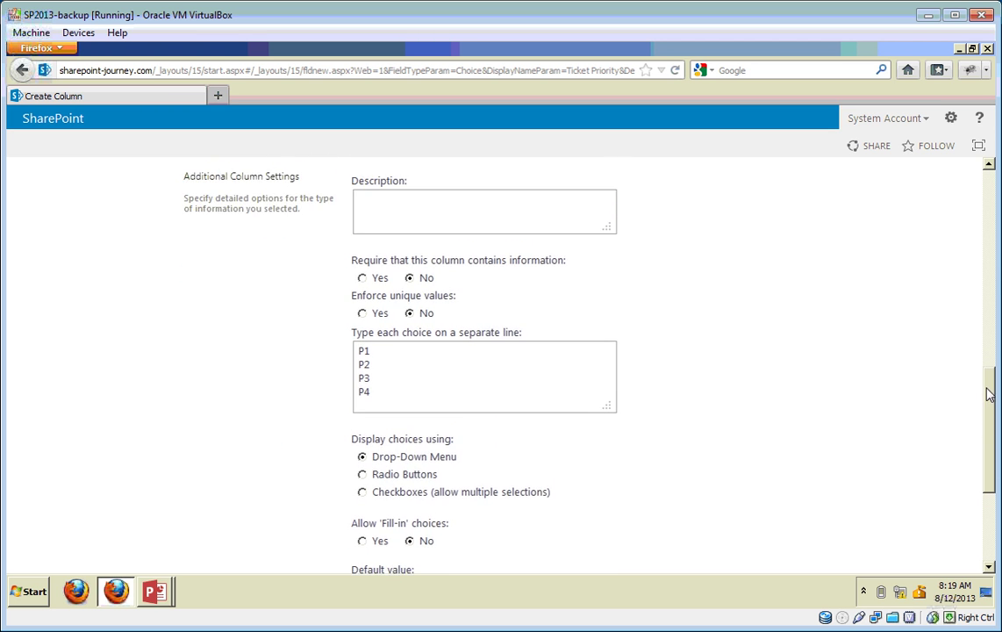
pyautogui.click(364, 278)
pyautogui.scroll(-4, 997, 544)
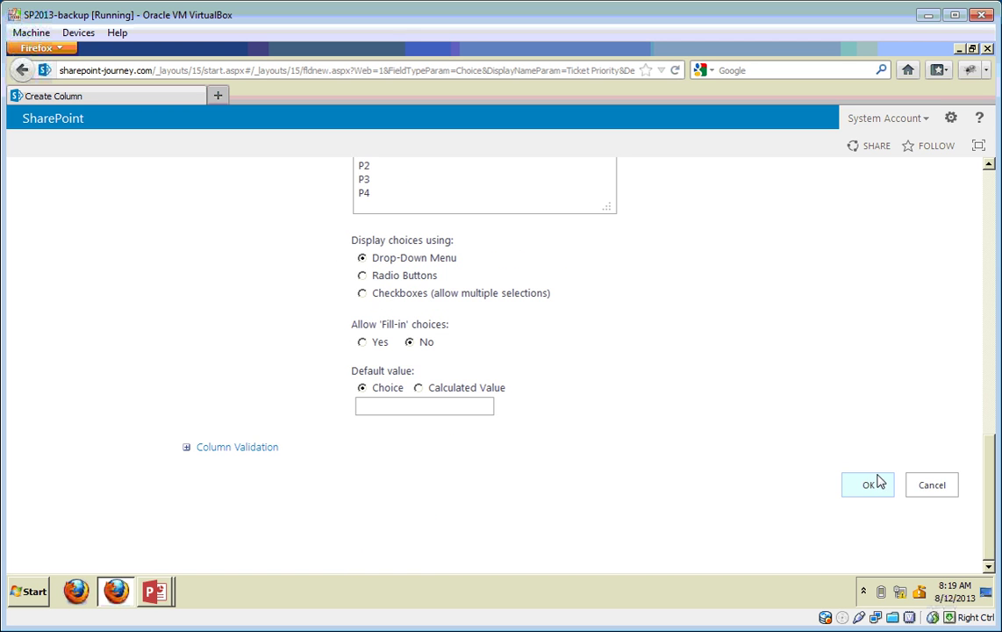
pyautogui.click(869, 486)
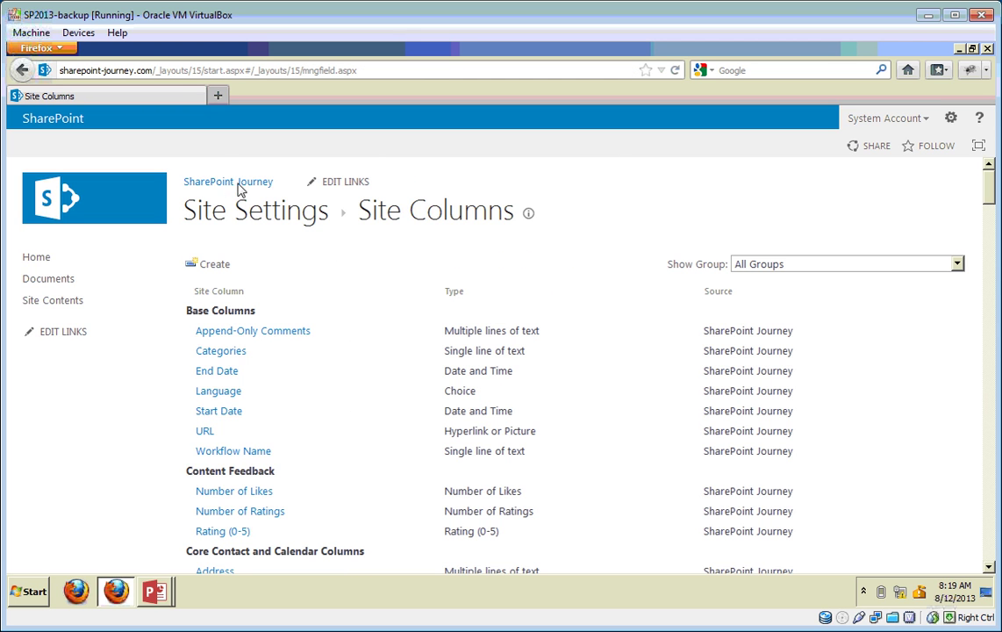
# Start a new site column named Ticket Assigned to with the Person or Group type
pyautogui.click(222, 268)
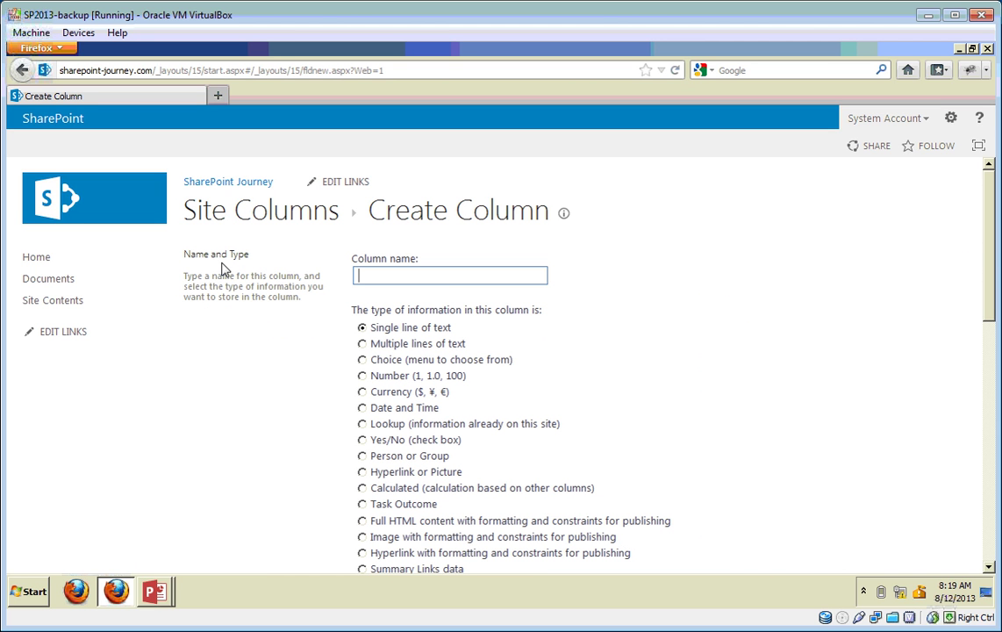
pyautogui.write('Ticket Assig')
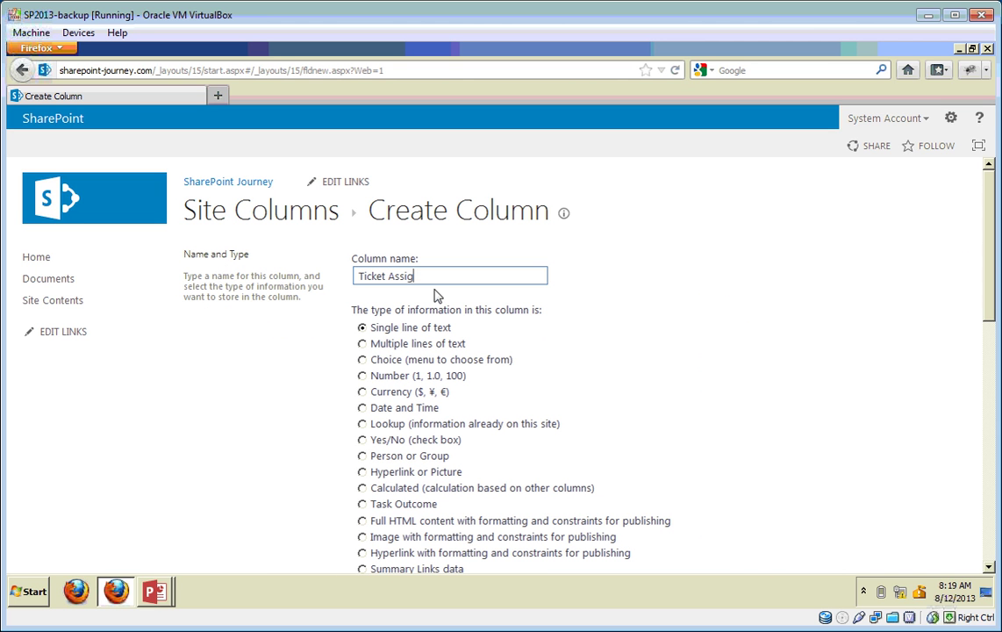
pyautogui.write('ned To')
pyautogui.press('BackSpace')
pyautogui.press('BackSpace')
pyautogui.write('to')
pyautogui.click(361, 456)
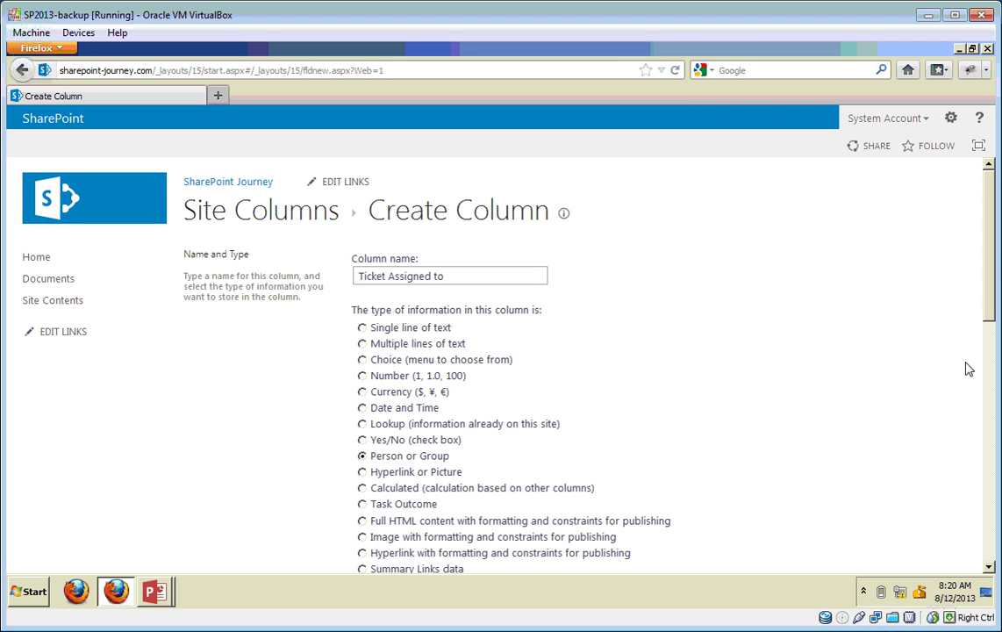
# Put the Ticket Assigned to column into the existing Ticket Details group
pyautogui.scroll(-6, 989, 321)
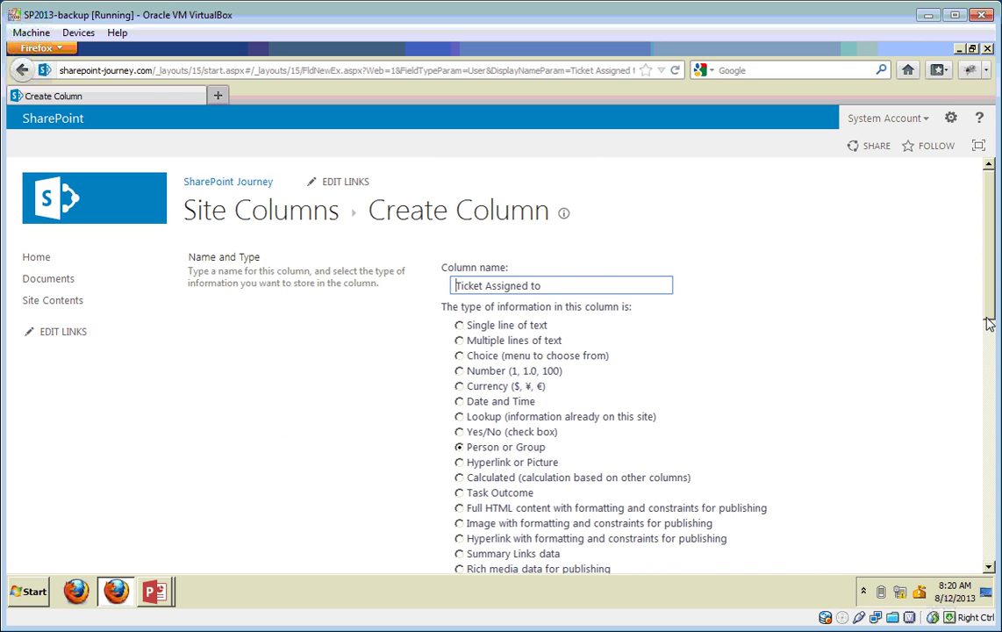
pyautogui.scroll(-3, 995, 399)
pyautogui.scroll(-1, 997, 400)
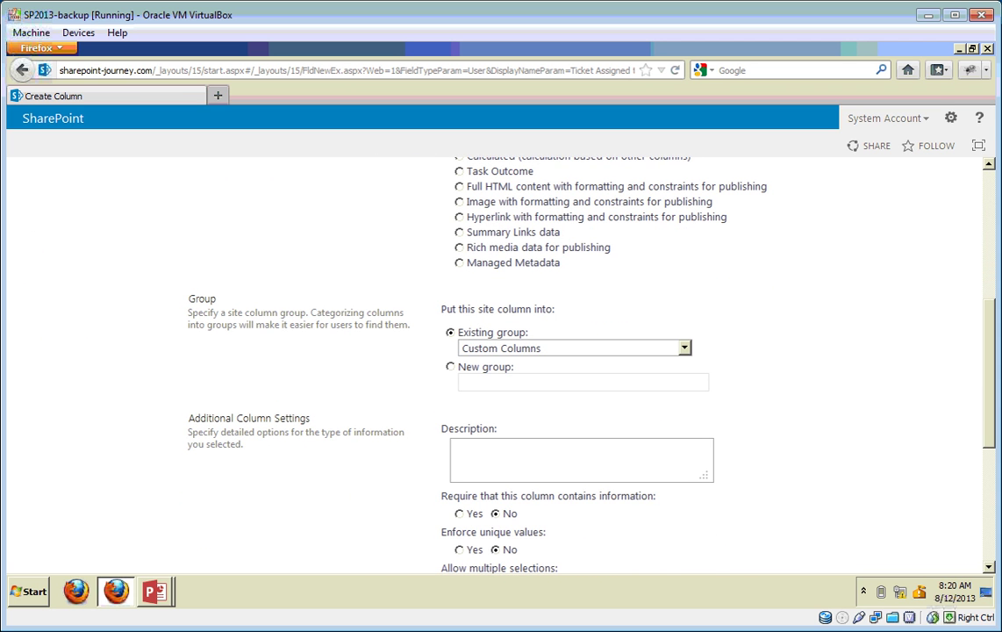
pyautogui.click(509, 349)
pyautogui.click(474, 541)
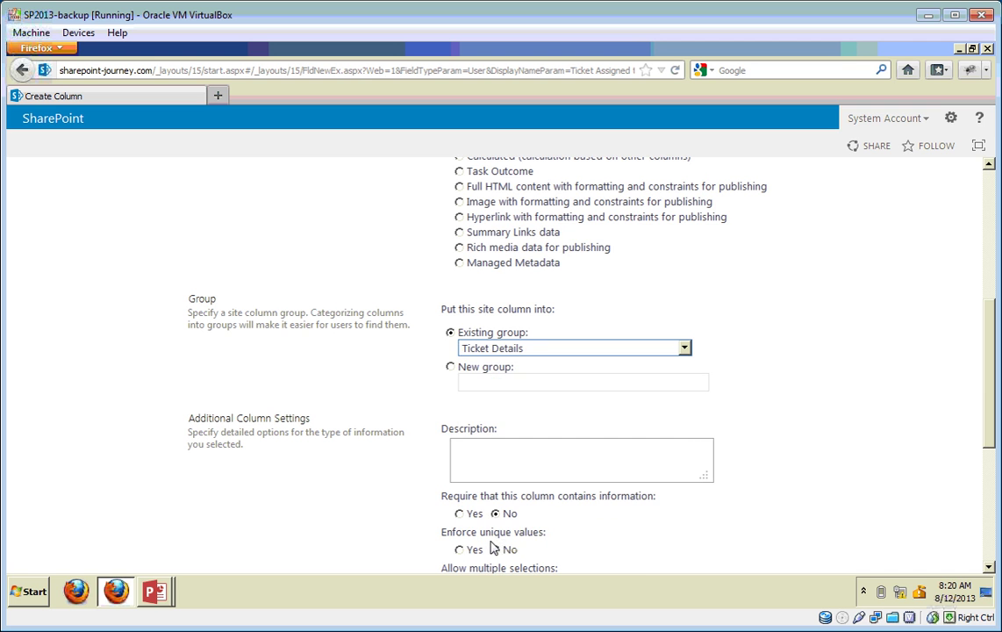
# Require the Ticket Assigned to column to contain information and create the column
pyautogui.moveTo(995, 400); pyautogui.dragTo(998, 476)
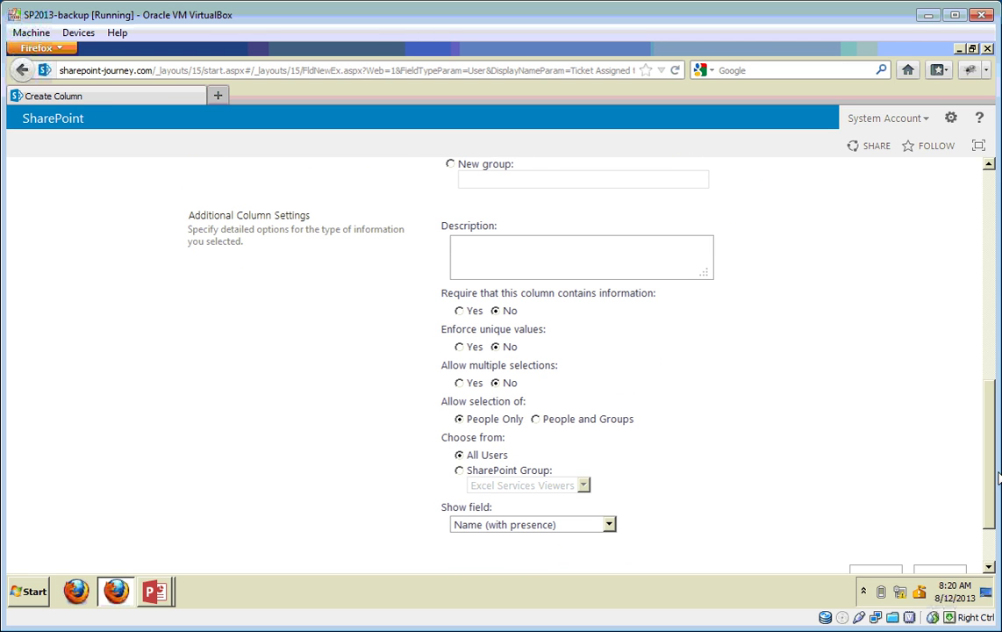
pyautogui.click(459, 311)
pyautogui.scroll(-2, 740, 553)
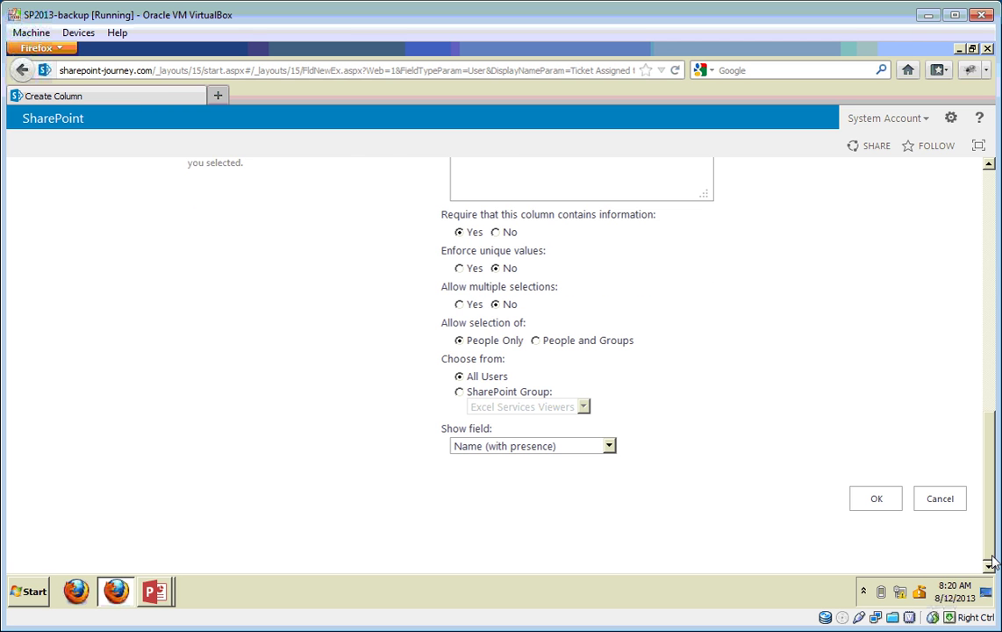
pyautogui.click(877, 499)
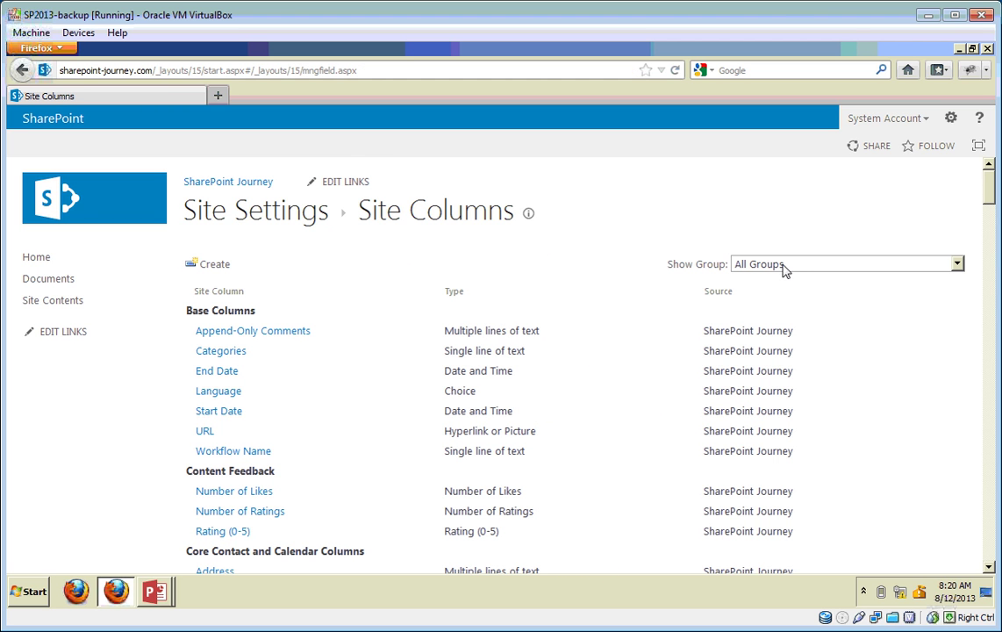
# Show only the site columns of the Ticket Details group
pyautogui.click(784, 266)
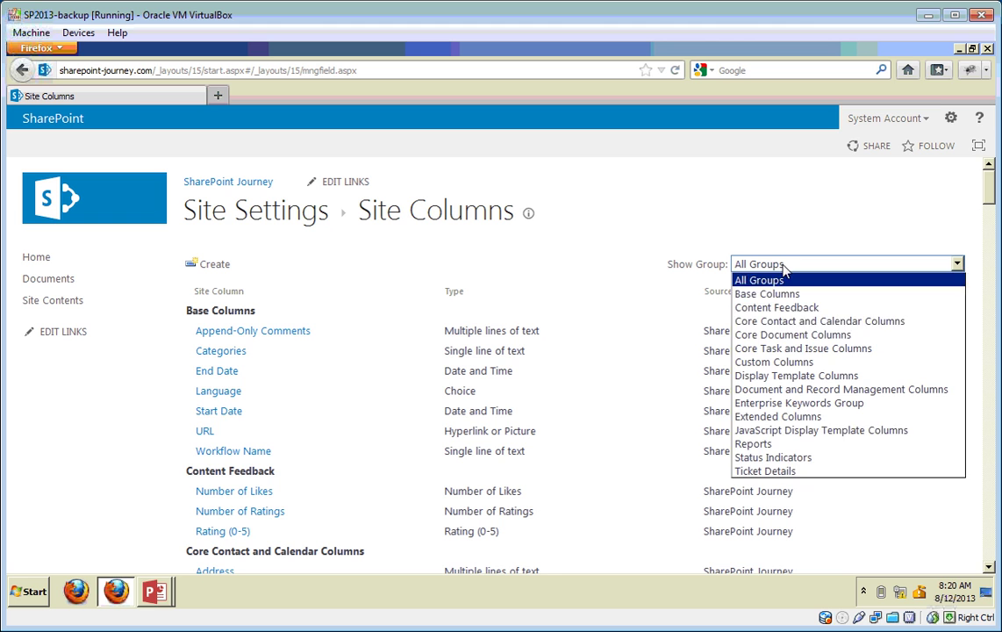
pyautogui.click(761, 472)
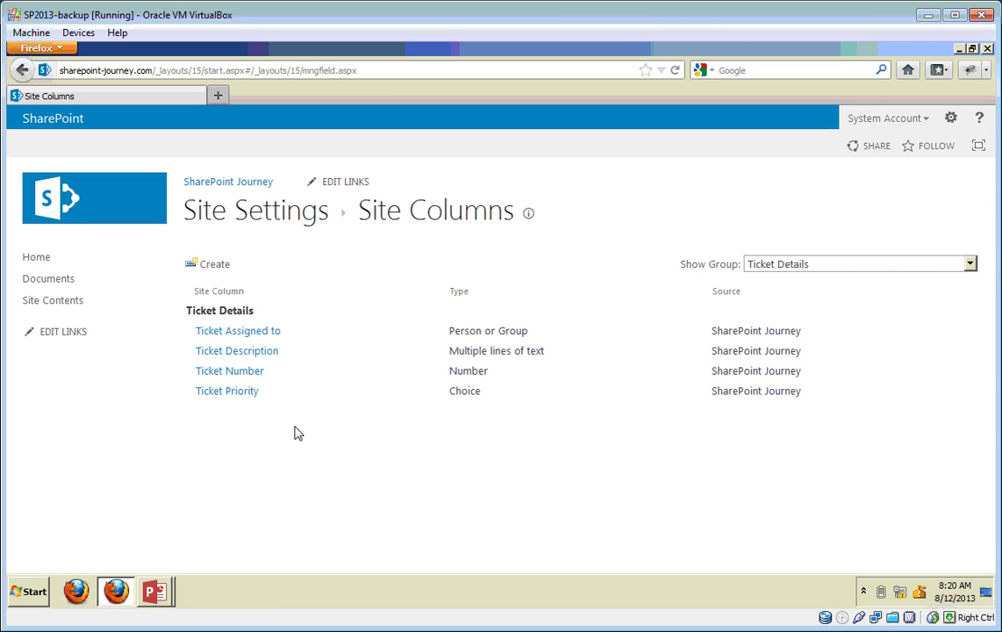
# Start a new site content type from the site content types gallery in the site settings
pyautogui.click(954, 121)
pyautogui.click(877, 291)
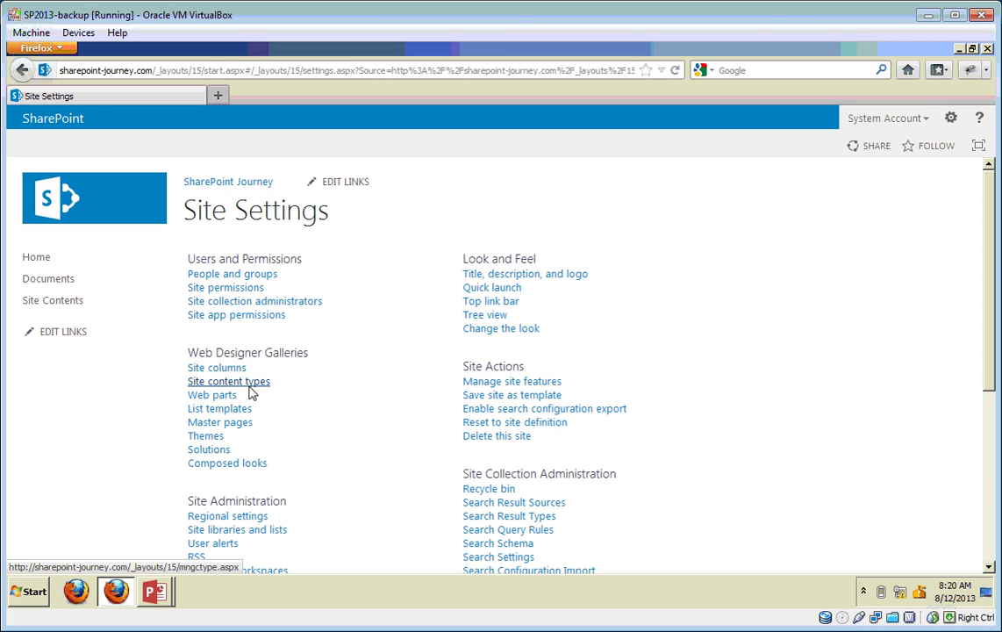
pyautogui.click(251, 384)
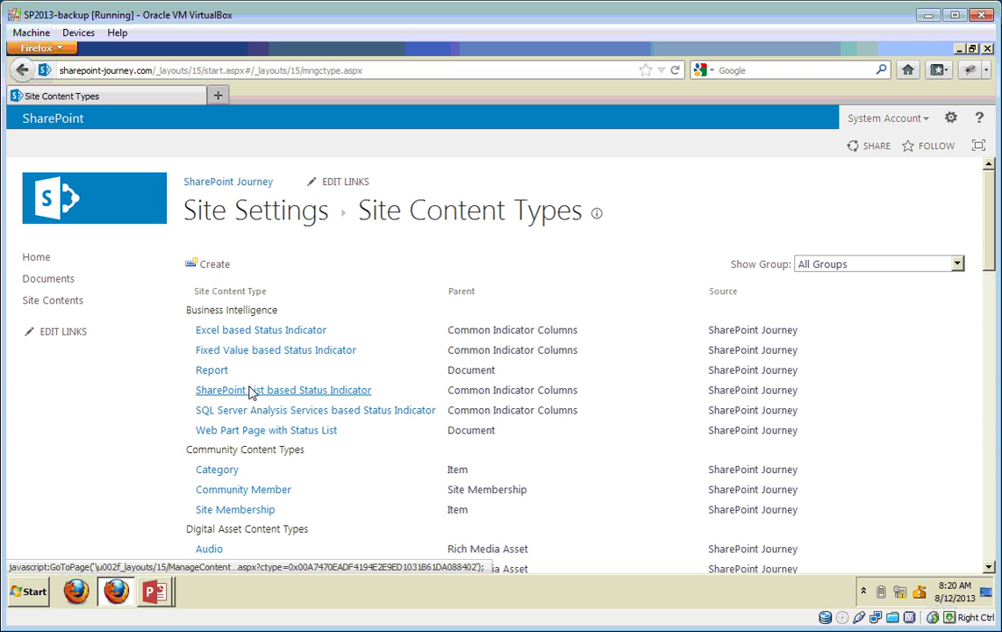
pyautogui.click(217, 273)
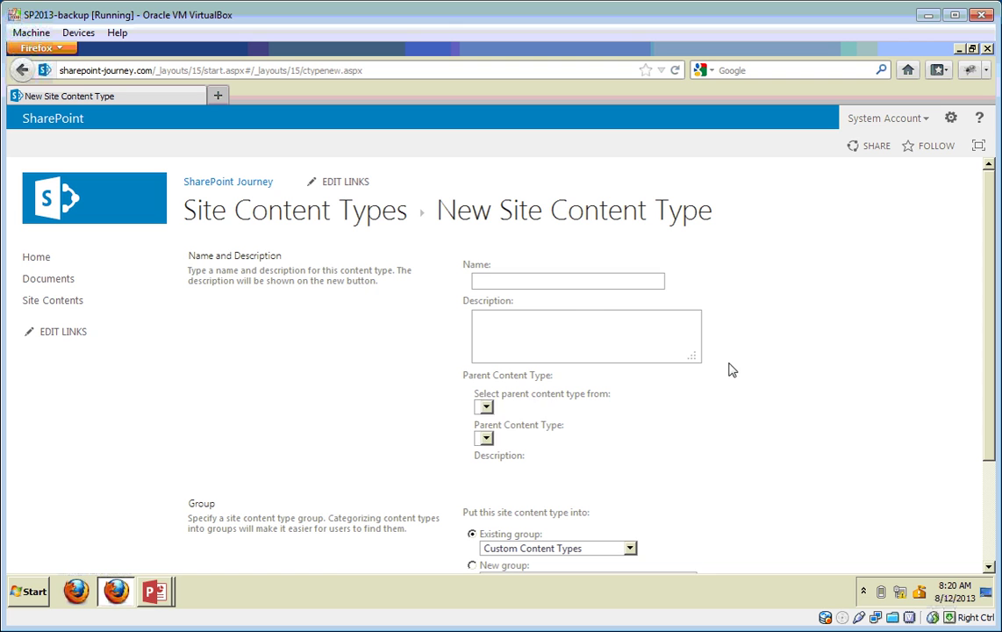
# Name the new content type Ticket details CT and use the same text as its description
pyautogui.click(578, 283)
pyautogui.write('Ticket')
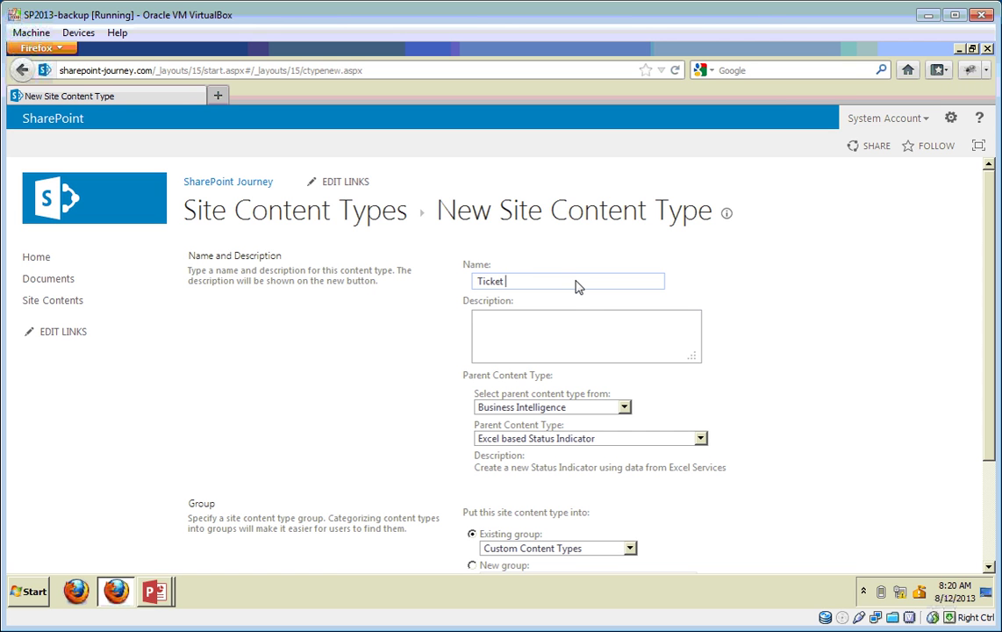
pyautogui.write(' details CT')
pyautogui.hotkey('ctrl', 'a')
pyautogui.hotkey('ctrl', 'c')
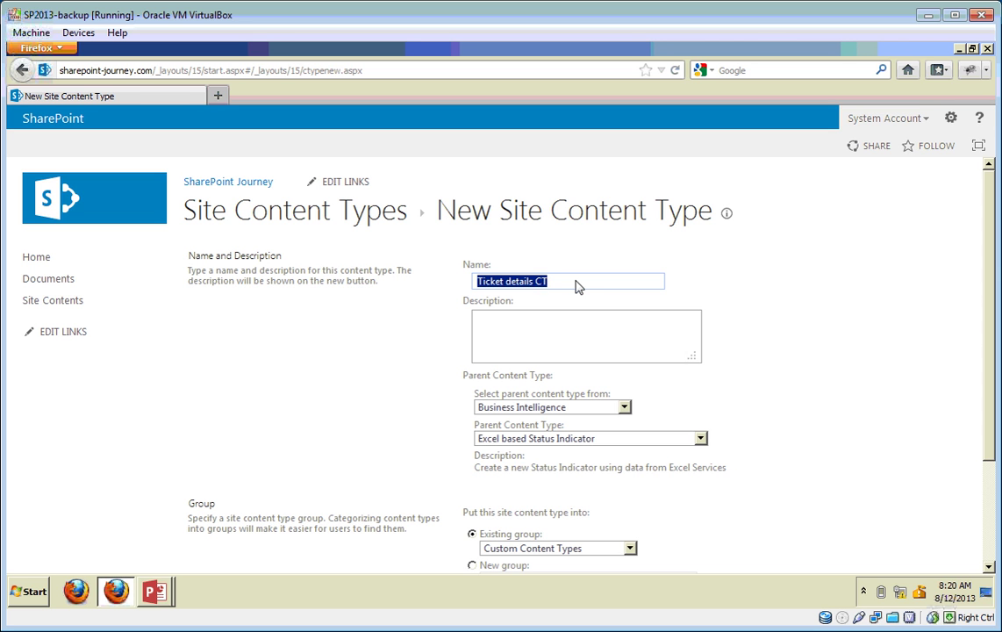
pyautogui.click(560, 331)
pyautogui.hotkey('ctrl', 'v')
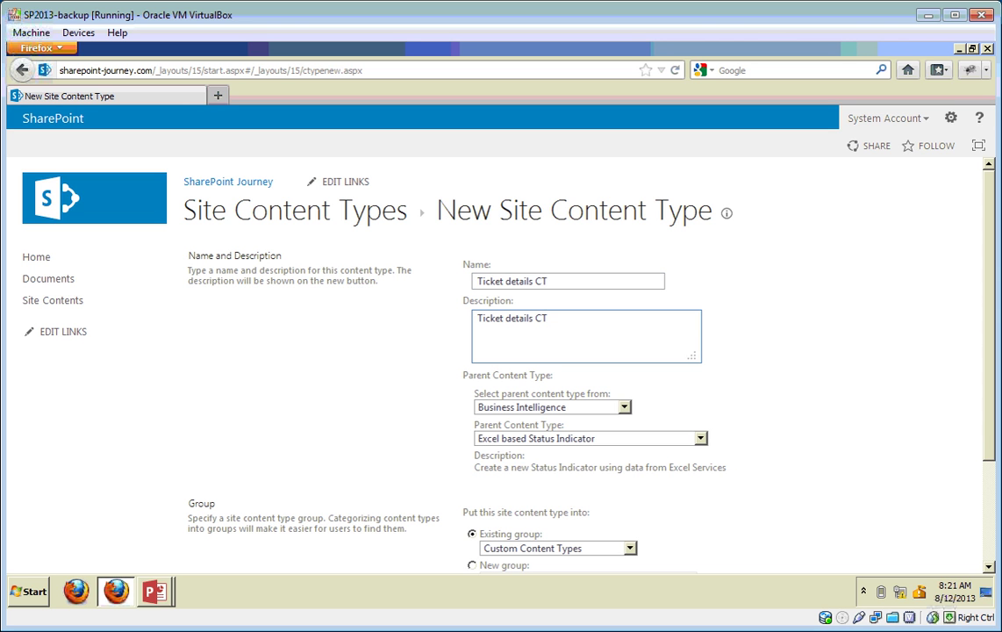
# Set the parent content type to Item from the List Content Types group
pyautogui.scroll(-2, 990, 500)
pyautogui.scroll(-1, 990, 501)
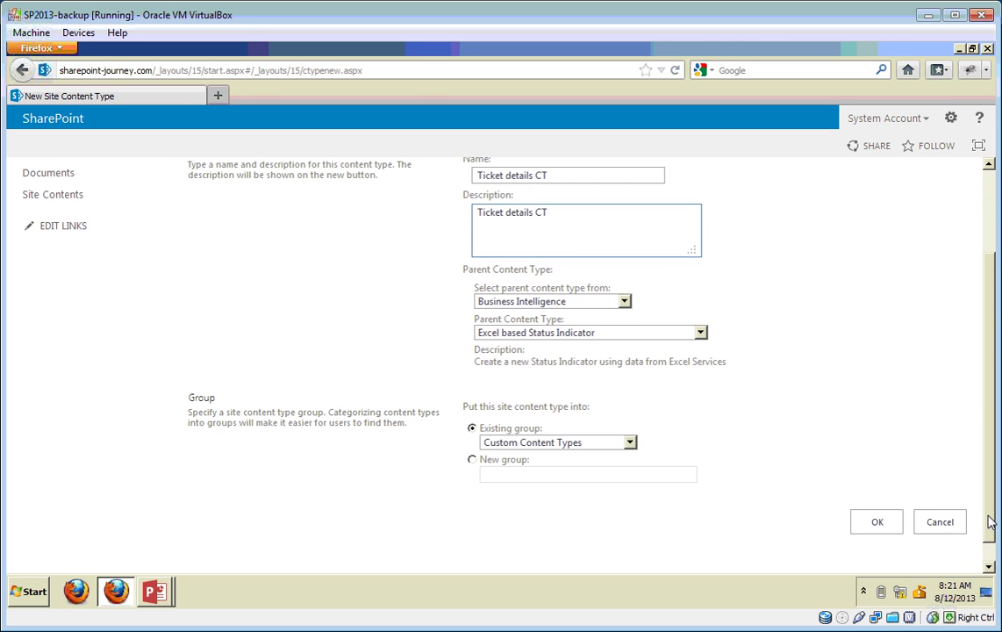
pyautogui.click(562, 301)
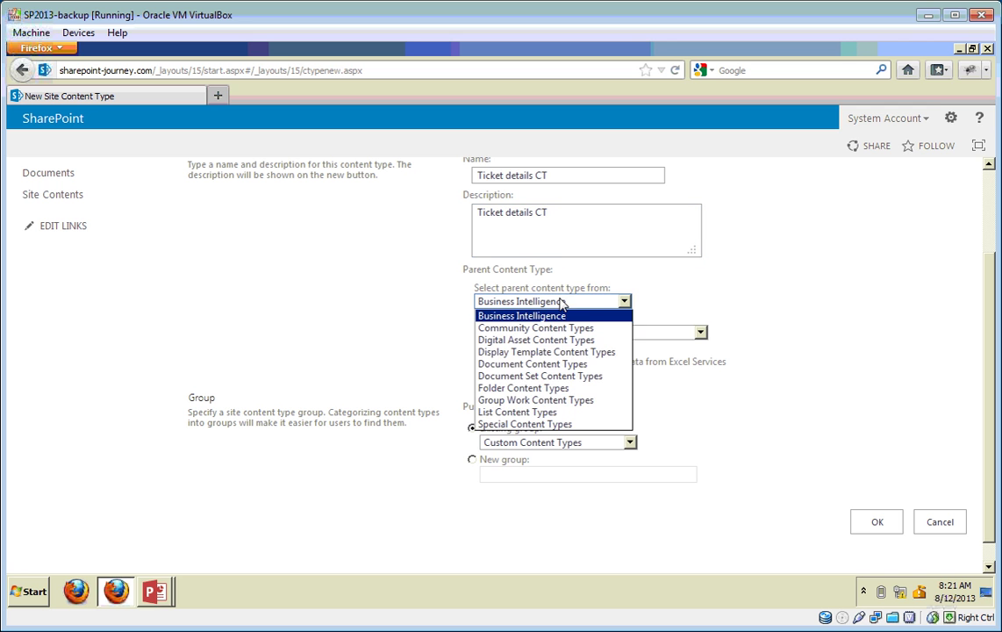
pyautogui.click(534, 413)
pyautogui.click(519, 334)
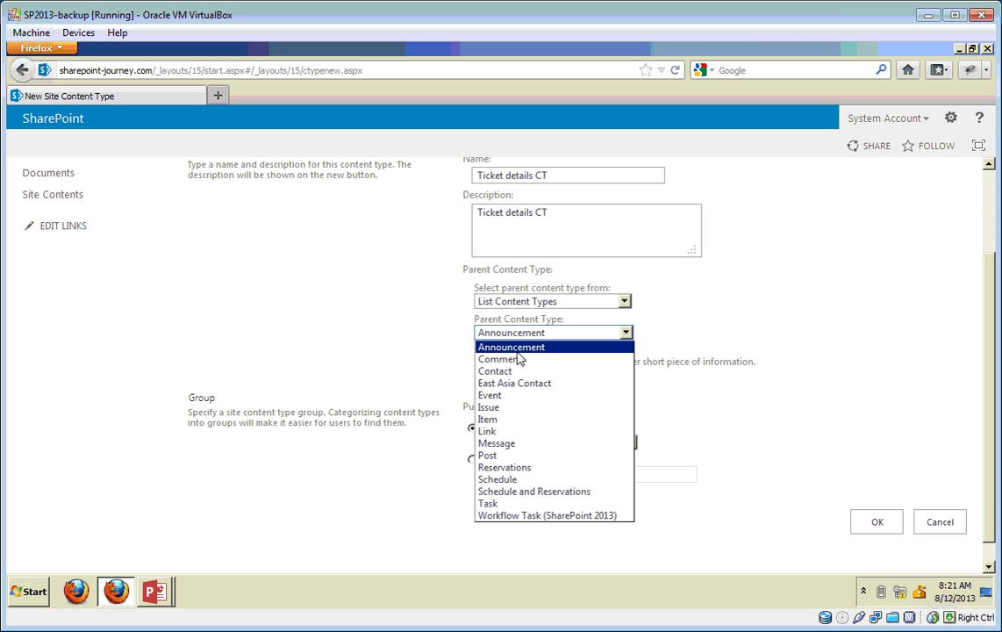
pyautogui.click(502, 420)
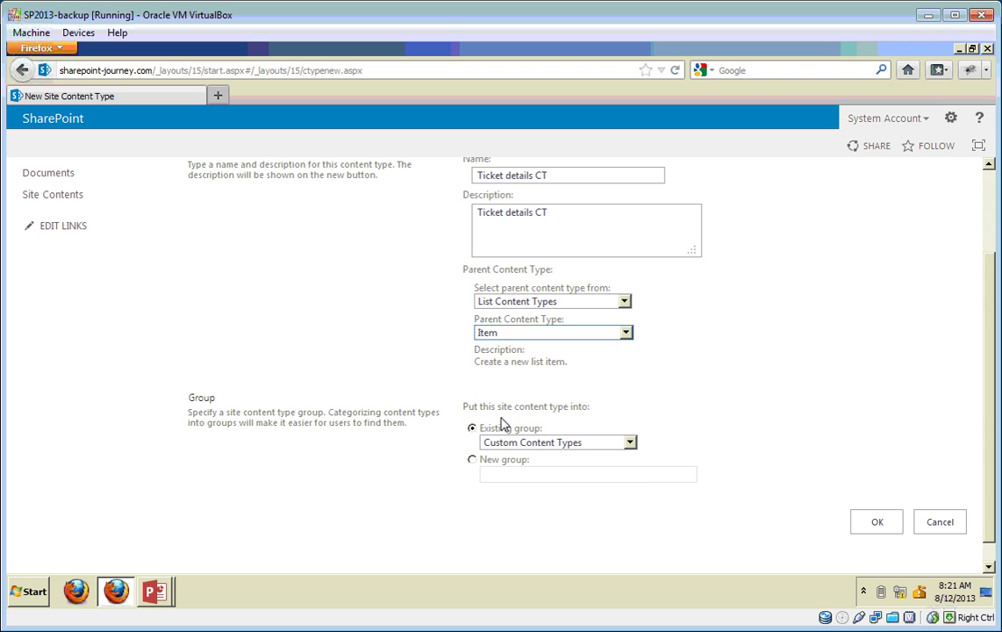
# Put the content type into a new group named Ticket Details and create it
pyautogui.click(472, 460)
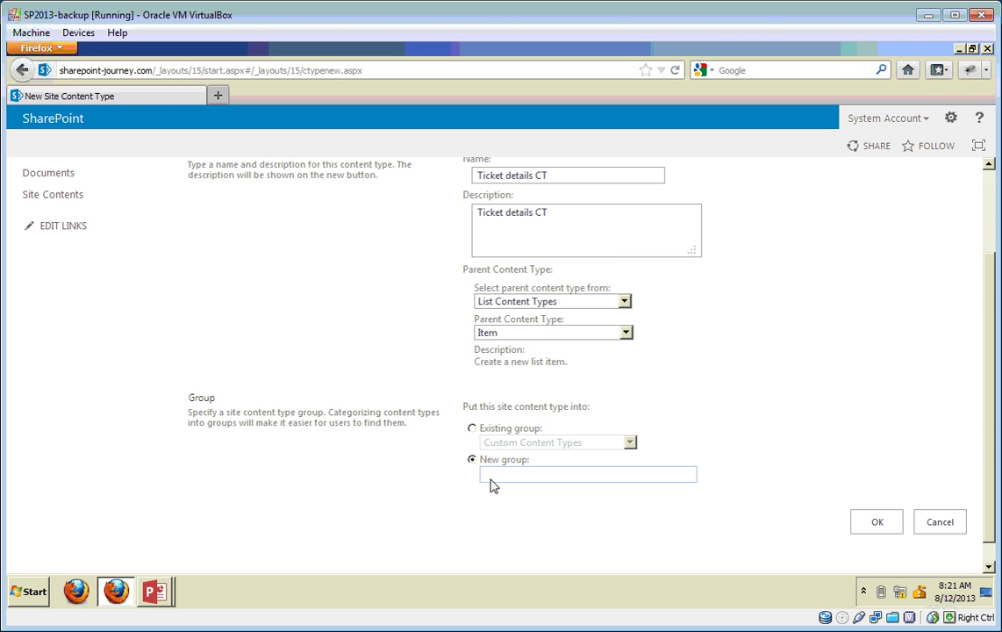
pyautogui.write('Ticket Details')
pyautogui.click(875, 524)
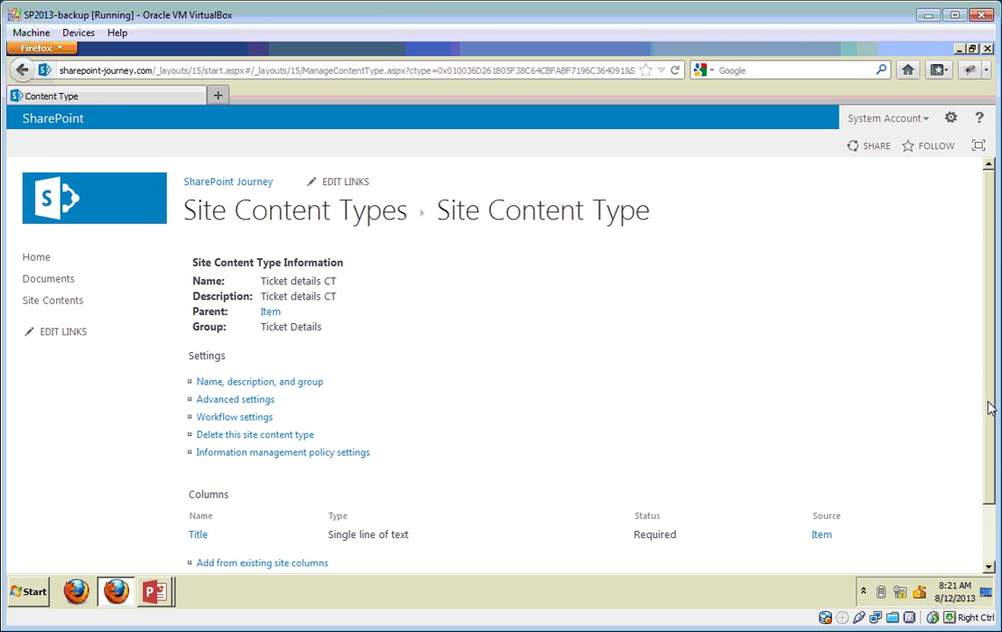
# Start adding existing site columns to the Ticket details CT content type, choosing from the Ticket Details group
pyautogui.moveTo(990, 407); pyautogui.dragTo(997, 466)
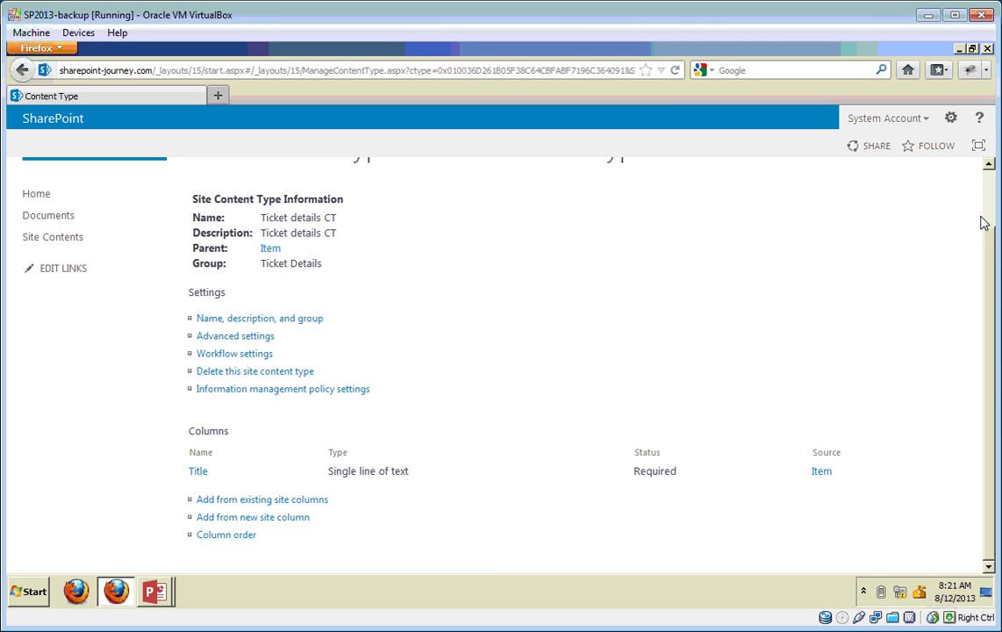
pyautogui.scroll(2, 989, 203)
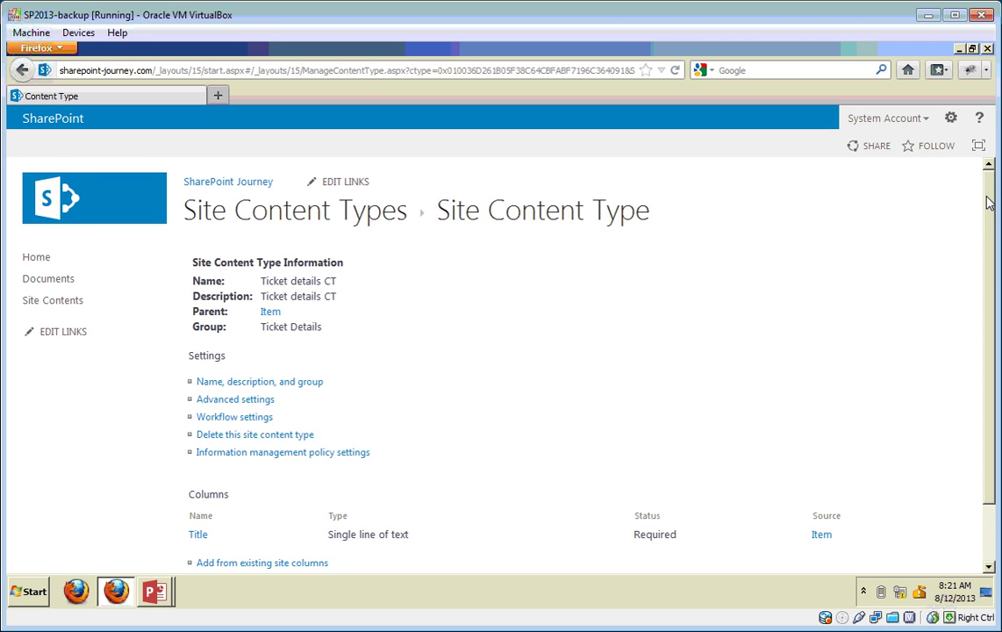
pyautogui.moveTo(990, 203); pyautogui.dragTo(997, 275)
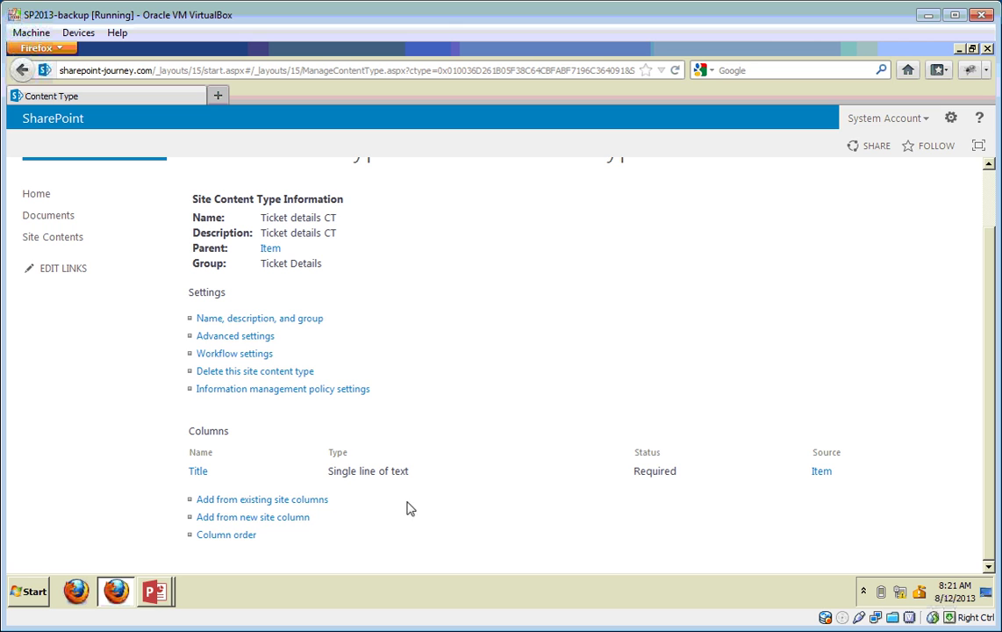
pyautogui.click(294, 507)
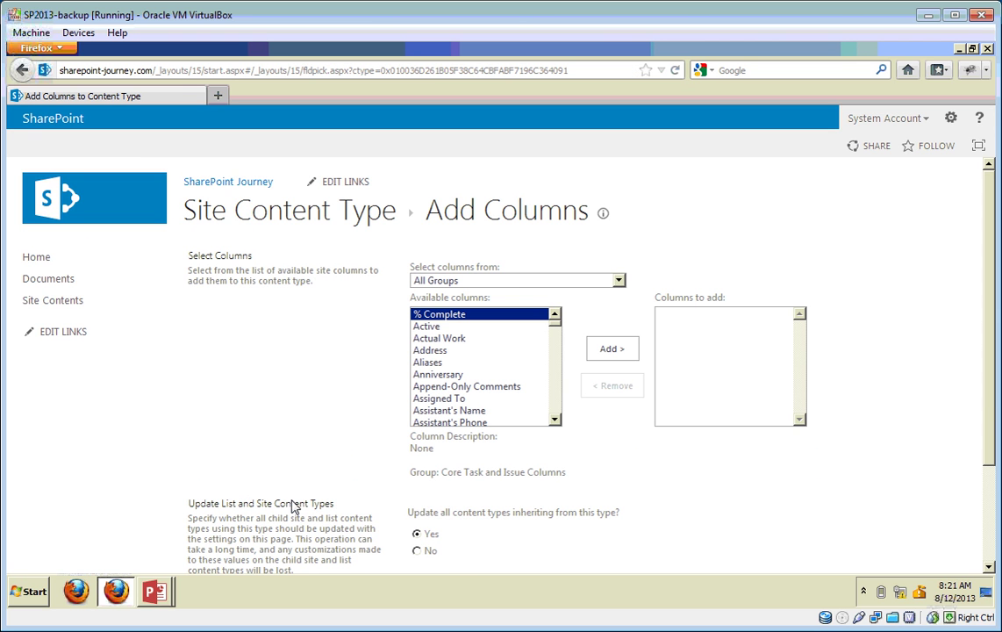
pyautogui.click(508, 281)
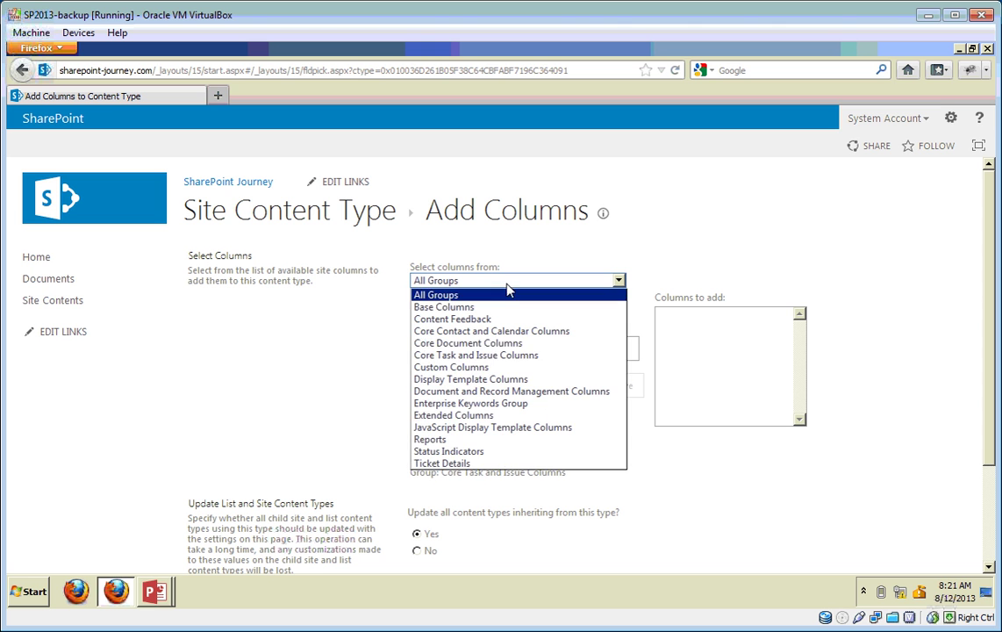
pyautogui.click(443, 463)
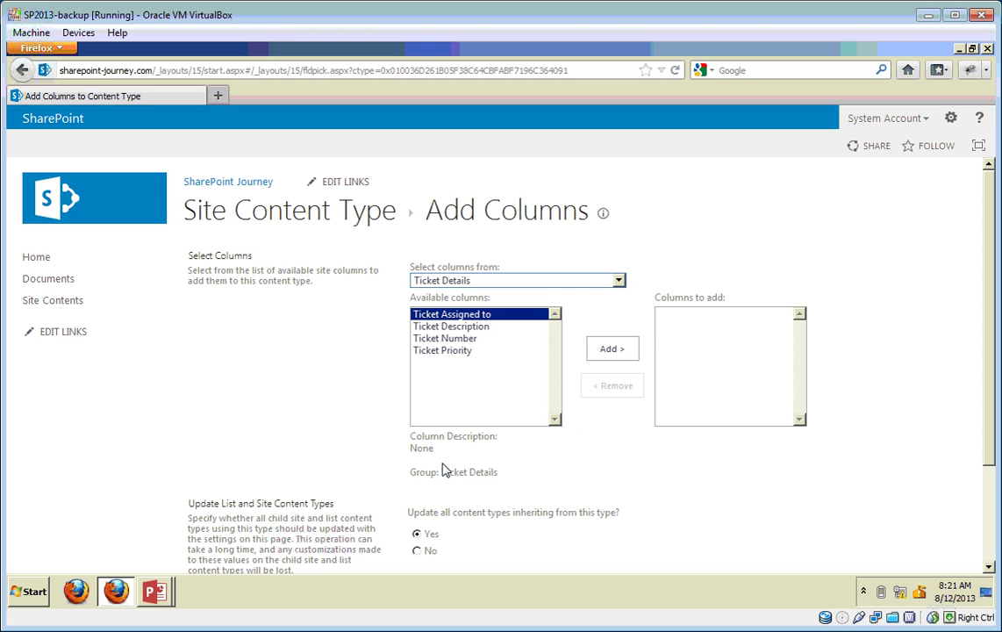
# Add the Ticket Assigned to, Ticket Description, Ticket Number and Ticket Priority columns to the content type
pyautogui.keyDown('shift'); pyautogui.click(442, 327); pyautogui.keyUp('shift')
pyautogui.keyDown('shift'); pyautogui.click(443, 340); pyautogui.keyUp('shift')
pyautogui.keyDown('shift'); pyautogui.click(466, 350); pyautogui.keyUp('shift')
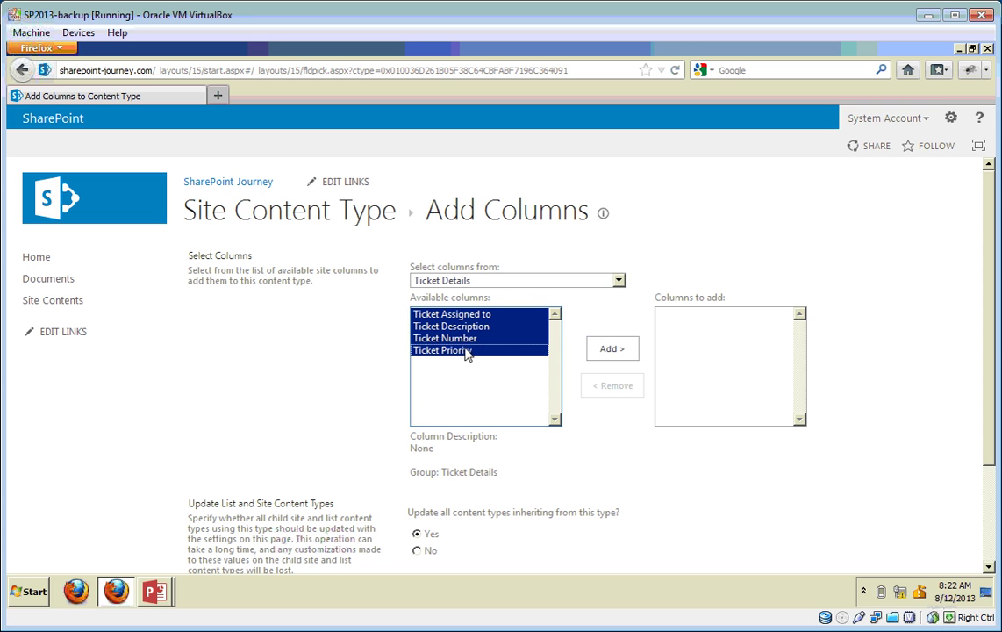
pyautogui.click(625, 350)
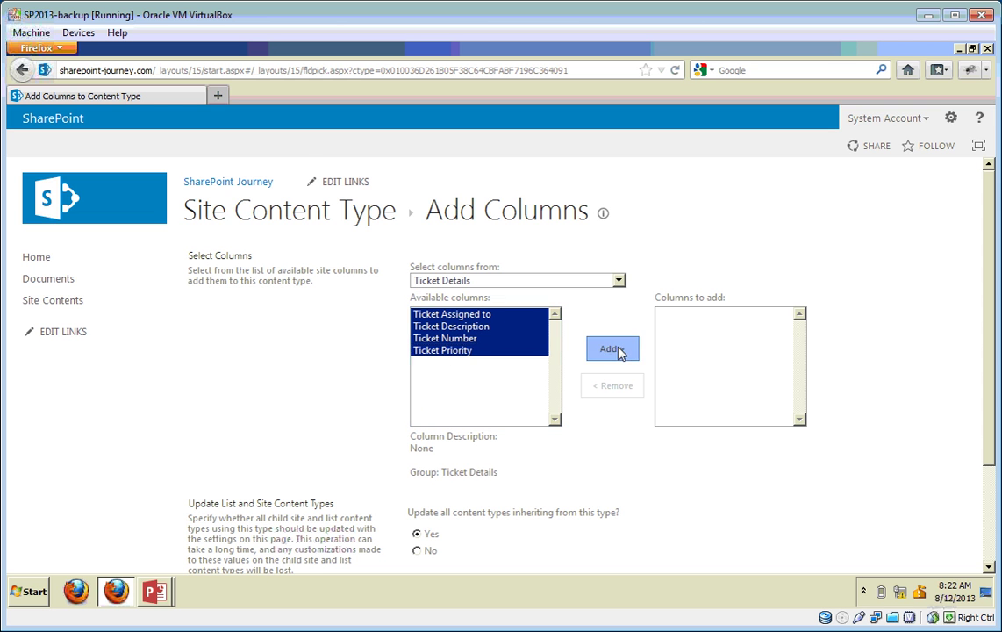
pyautogui.scroll(-3, 889, 431)
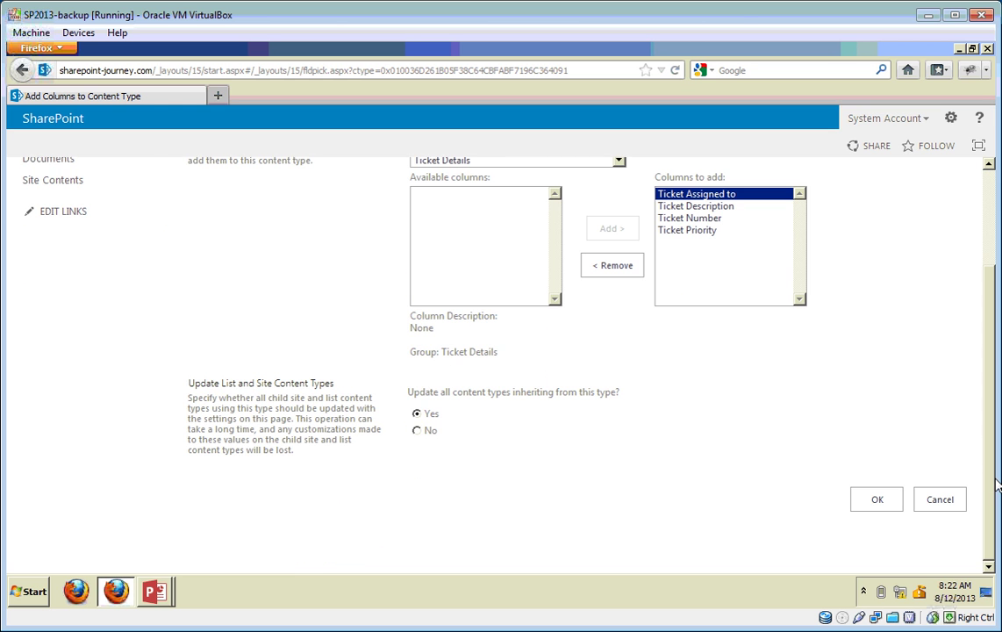
pyautogui.click(876, 501)
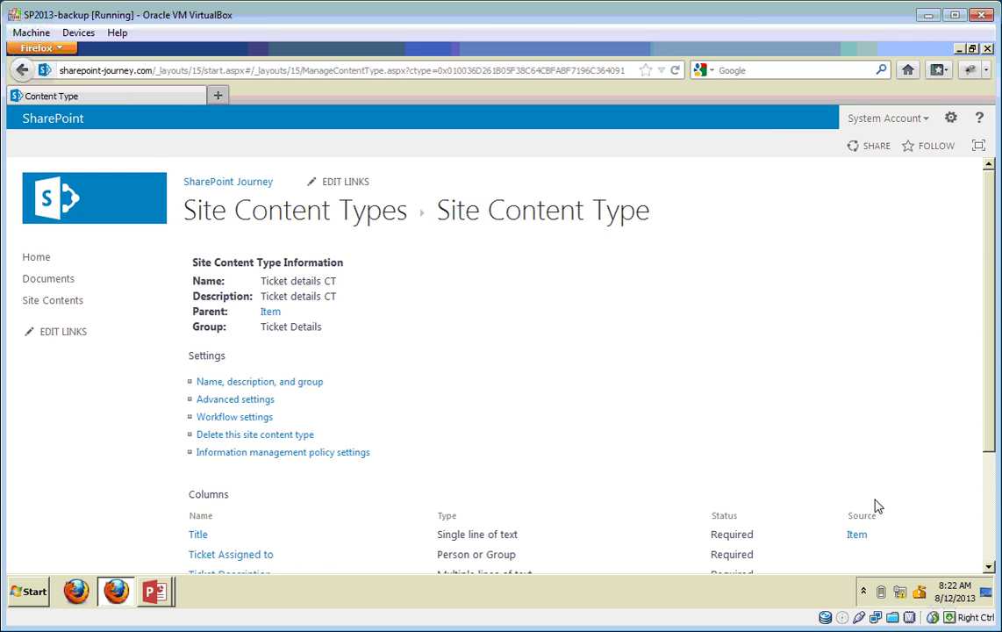
# Set the content type's Title column to Hidden so it does not appear in forms
pyautogui.scroll(-3, 990, 446)
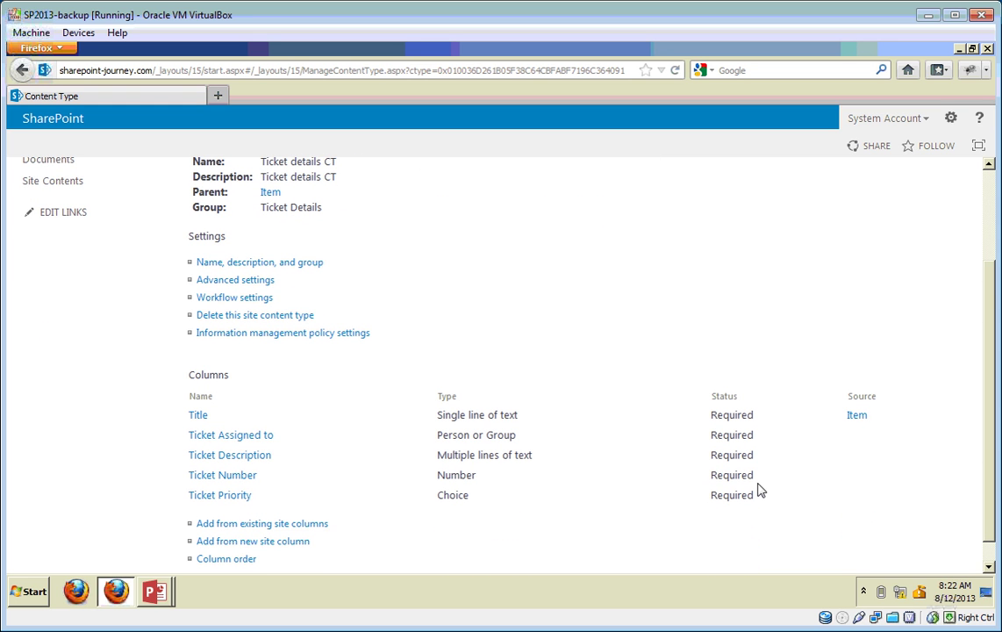
pyautogui.click(199, 418)
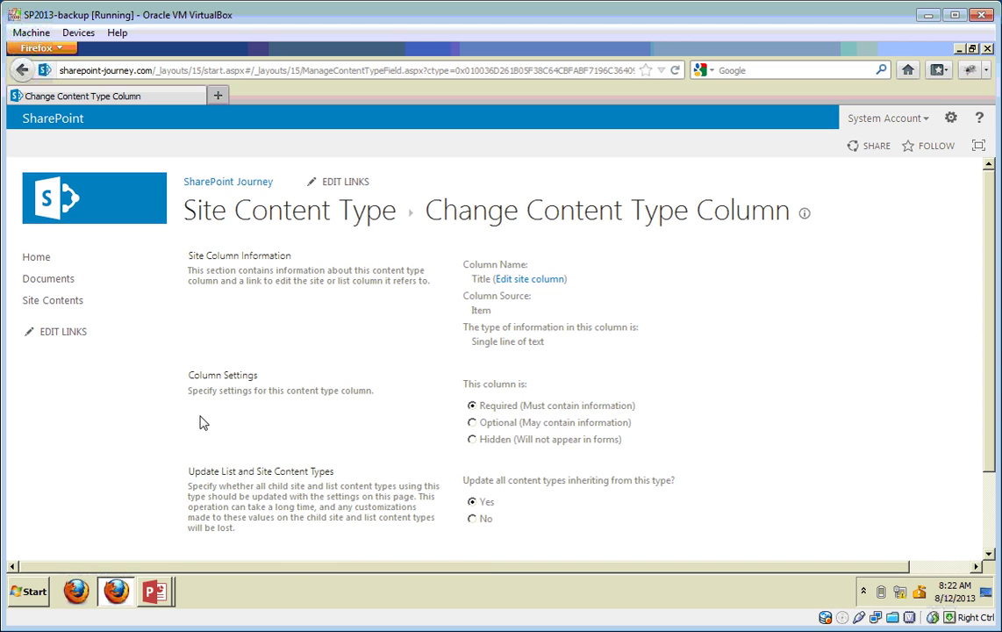
pyautogui.click(472, 439)
pyautogui.scroll(-1, 995, 493)
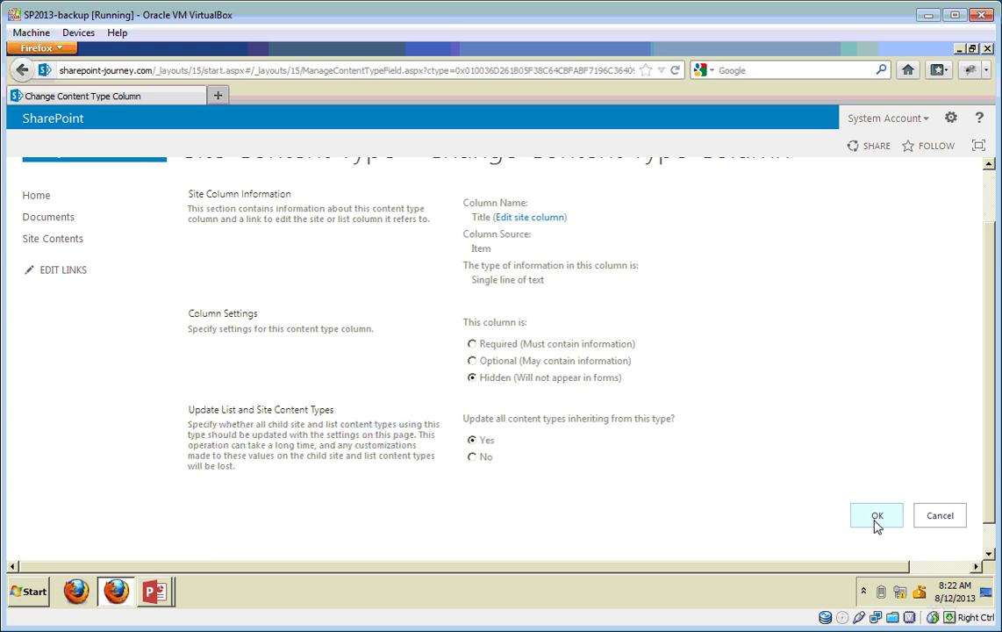
pyautogui.click(876, 518)
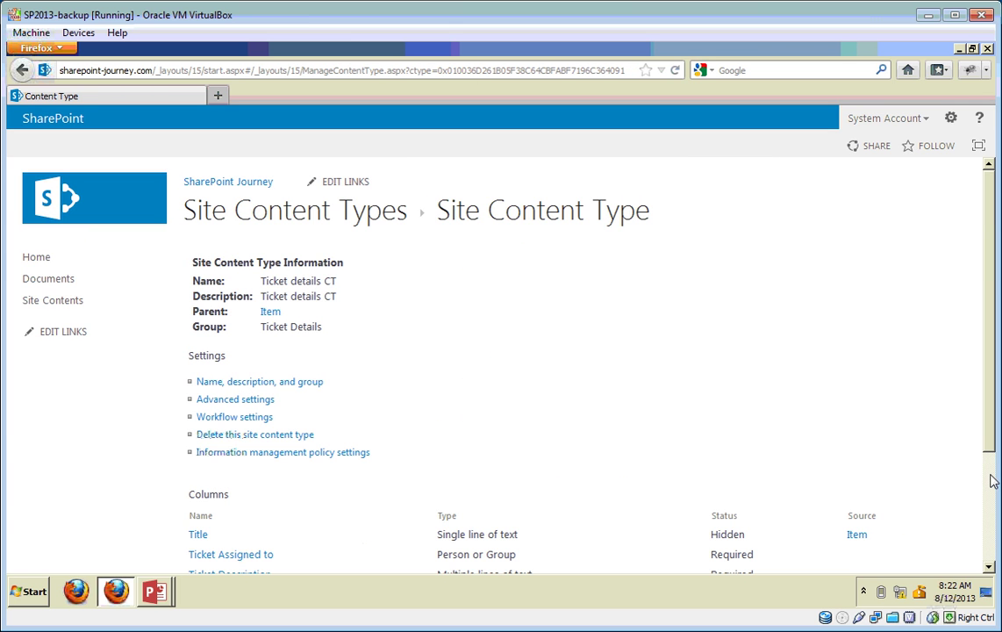
# Review the content type's column list and open the Site Contents page
pyautogui.scroll(-3, 993, 485)
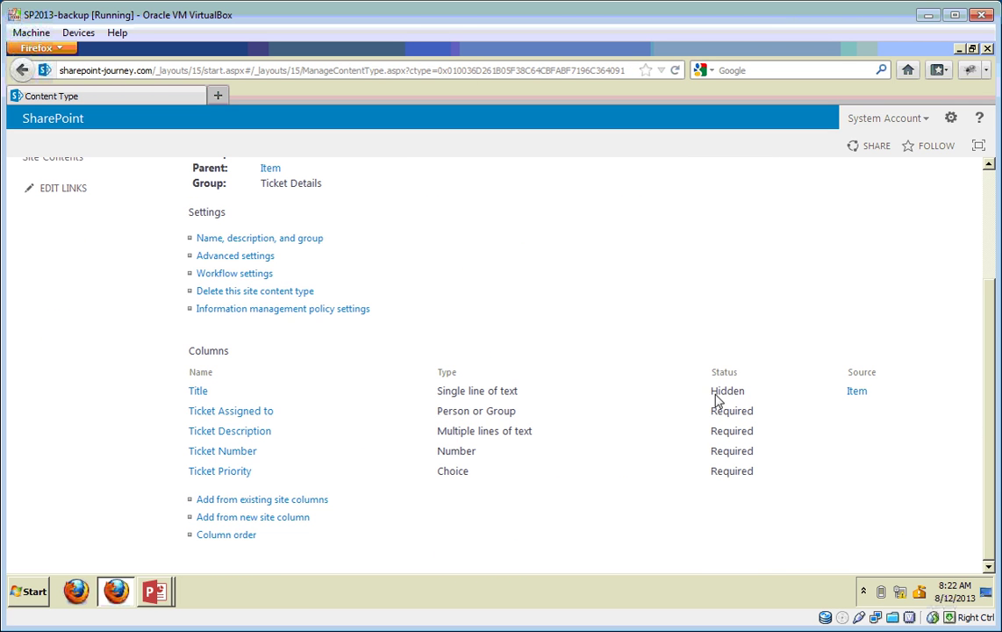
pyautogui.scroll(3, 988, 247)
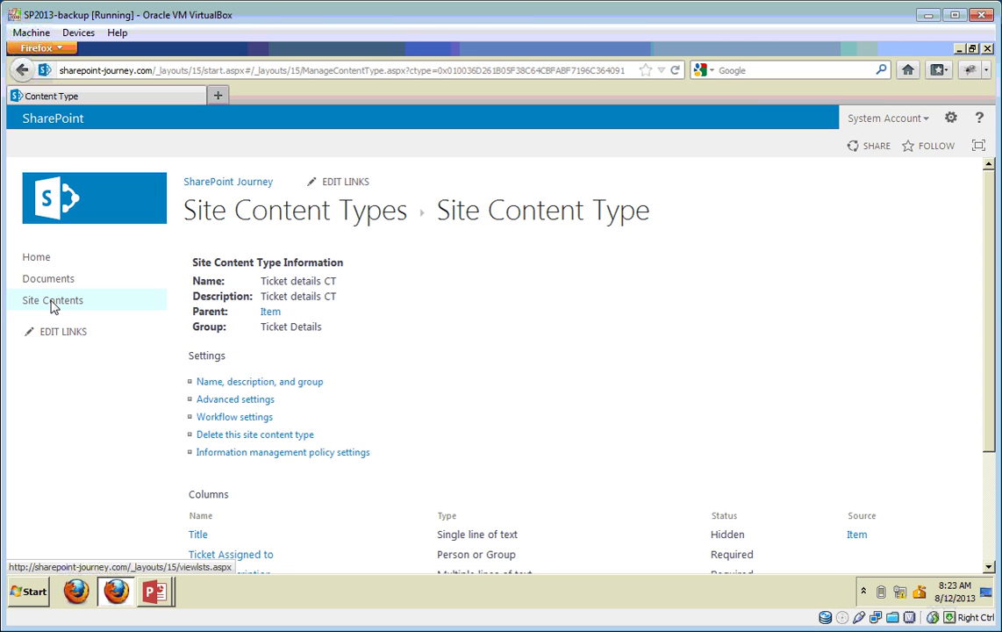
pyautogui.click(951, 119)
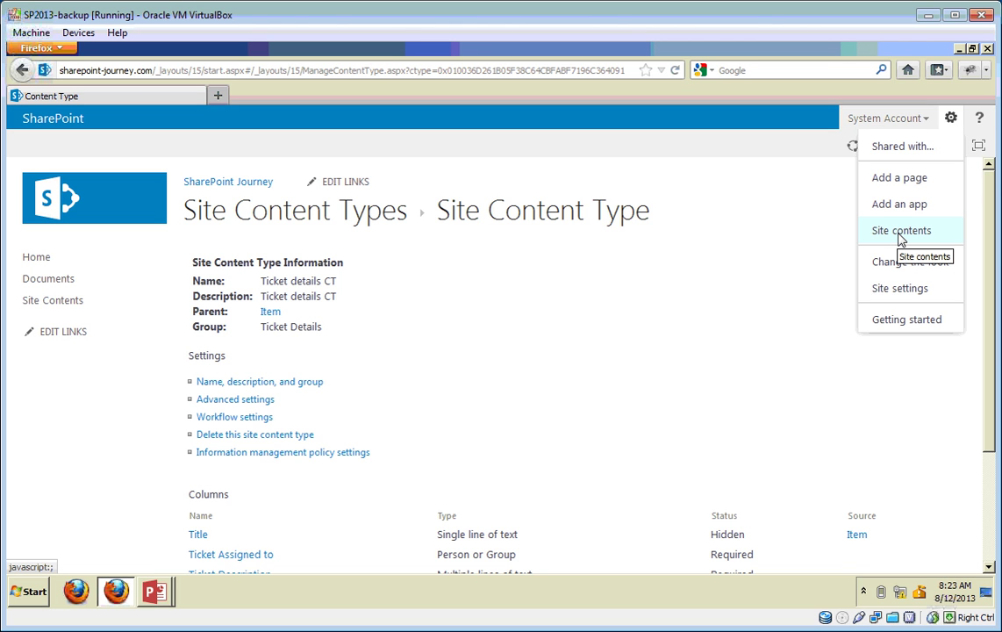
pyautogui.click(898, 234)
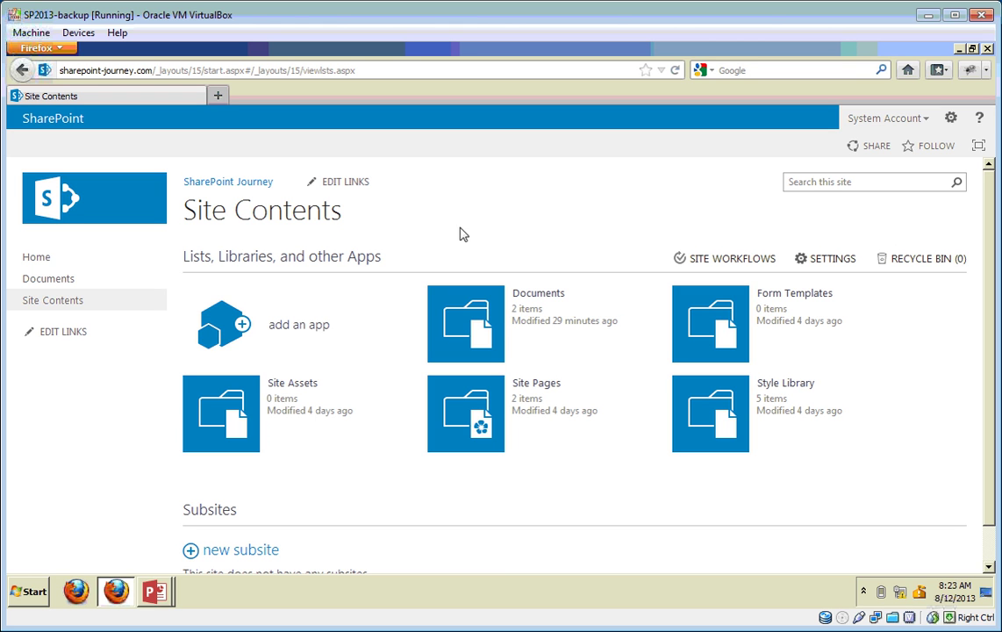
# Create a custom list named Ticket Details with the description "This list is to store the ticket details."
pyautogui.click(283, 330)
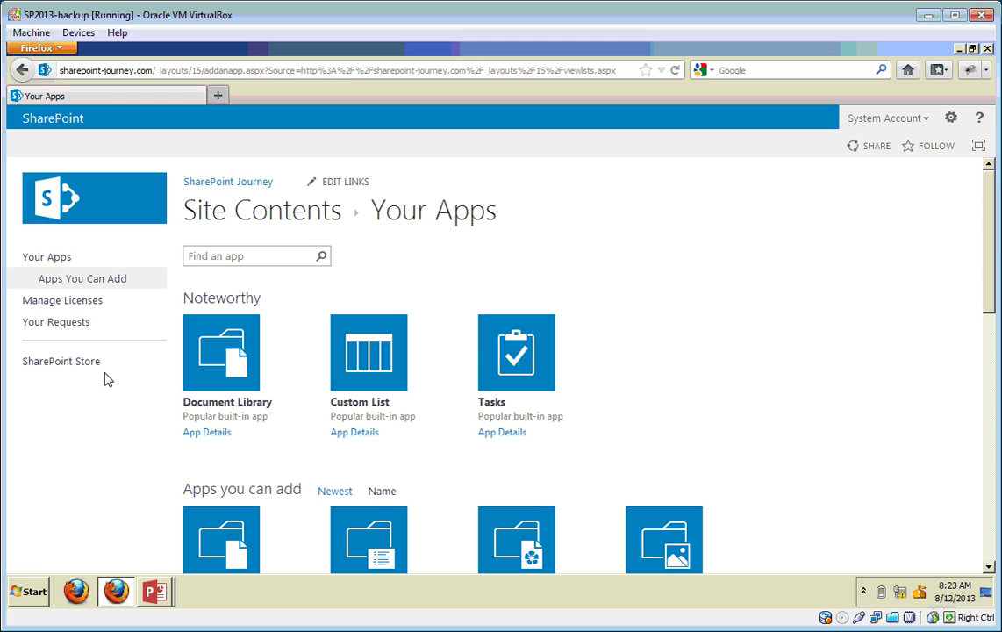
pyautogui.click(365, 375)
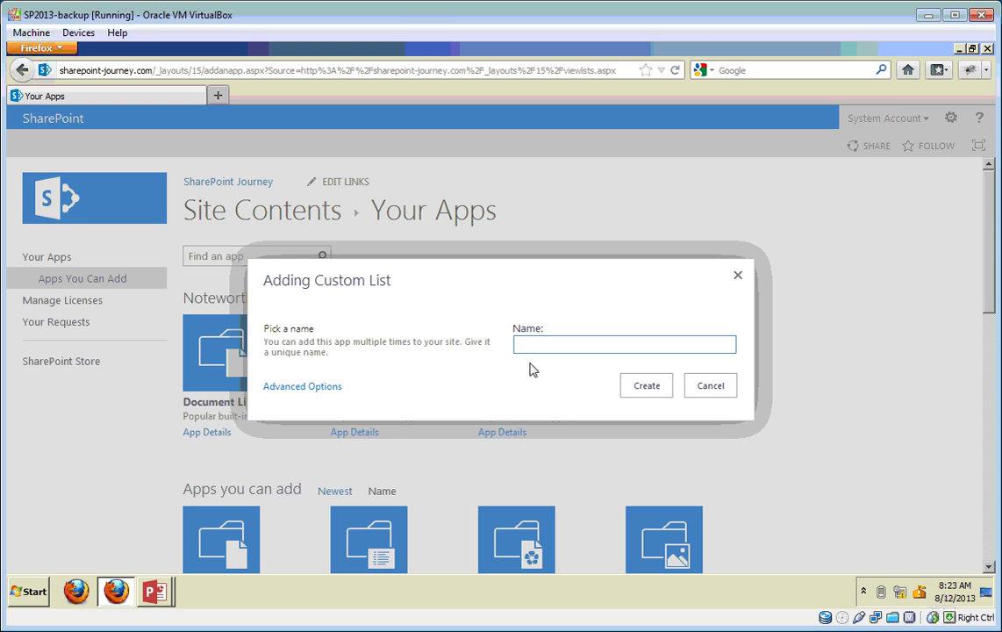
pyautogui.click(303, 387)
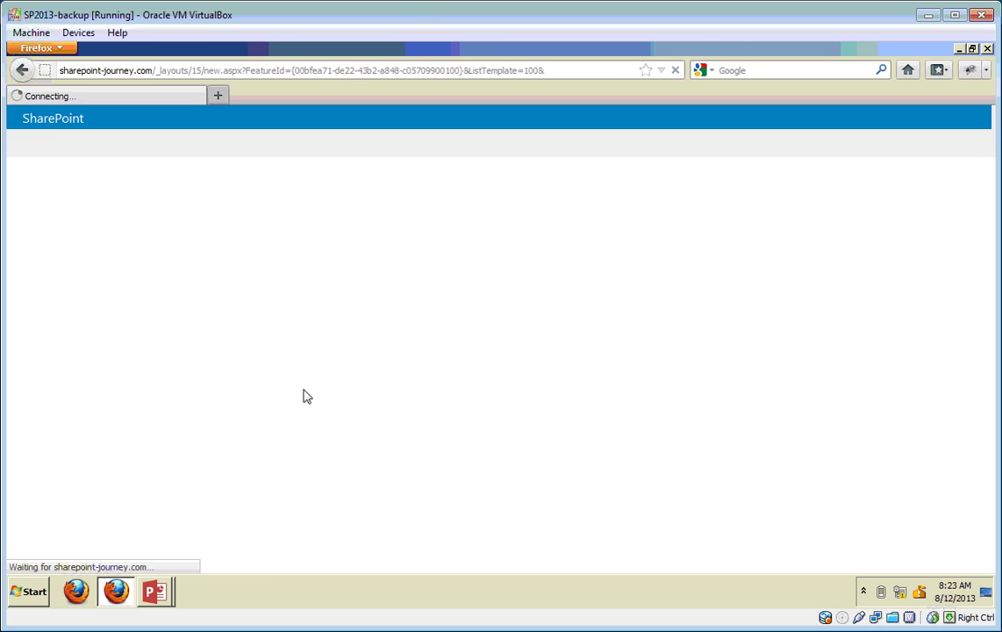
pyautogui.write('Ticket Details')
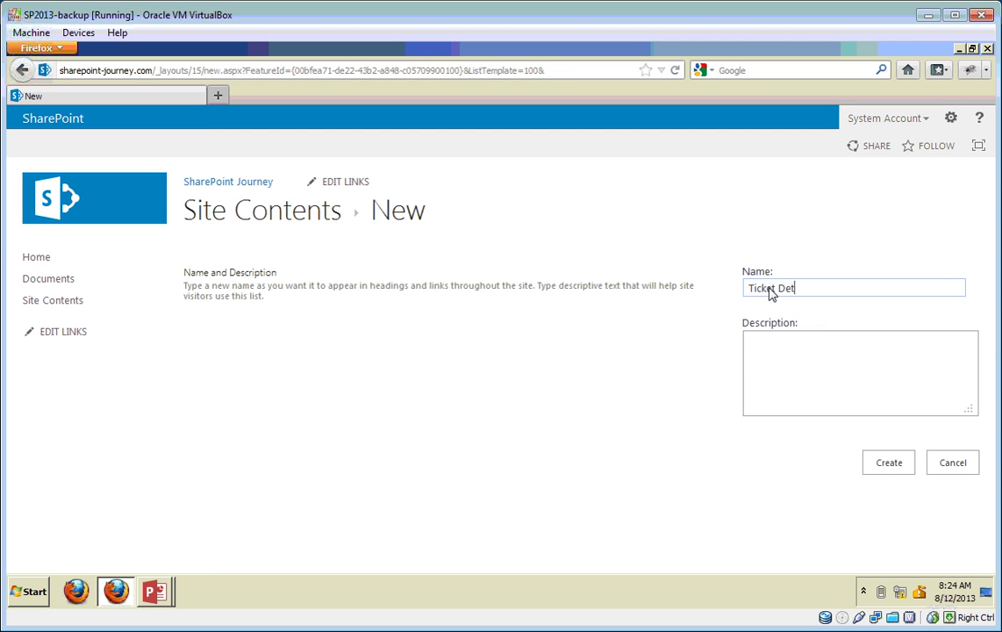
pyautogui.click(806, 358)
pyautogui.write('This list i')
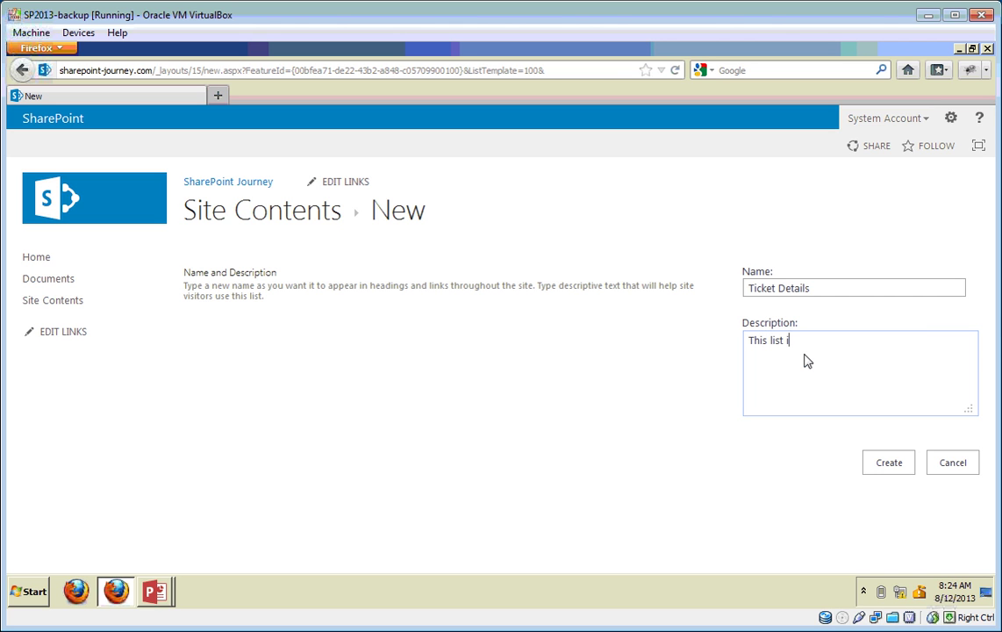
pyautogui.write('s to store the ticket details.')
pyautogui.click(885, 468)
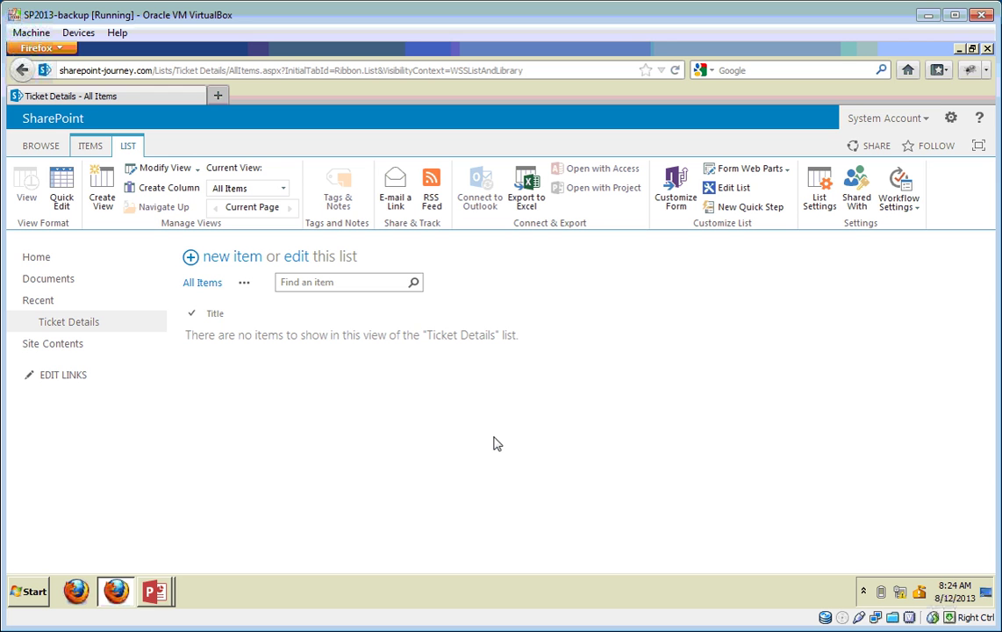
# Allow management of content types in the Ticket Details list's advanced settings and save the change
pyautogui.click(820, 199)
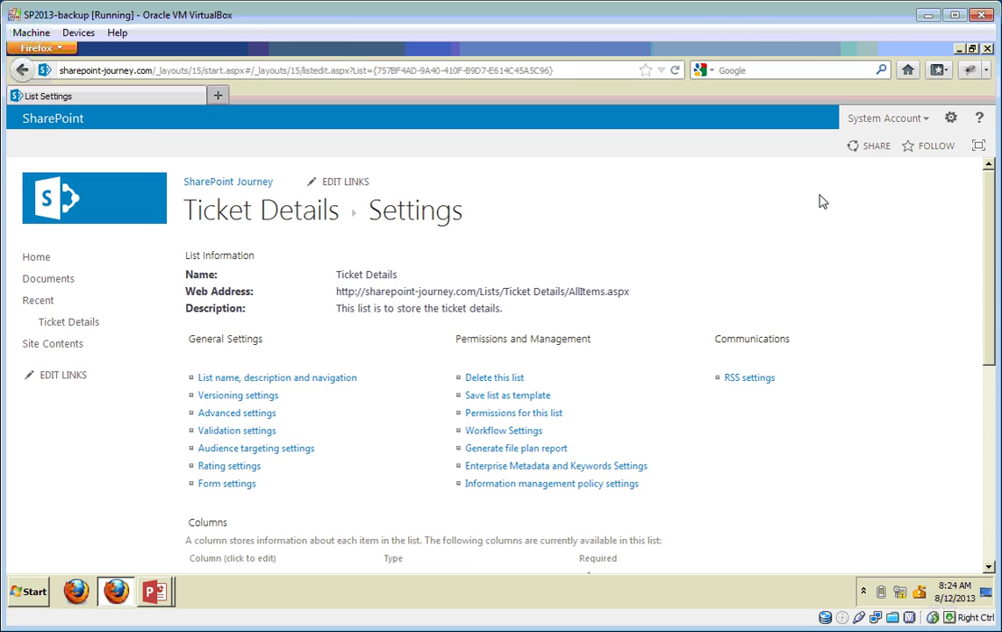
pyautogui.click(250, 413)
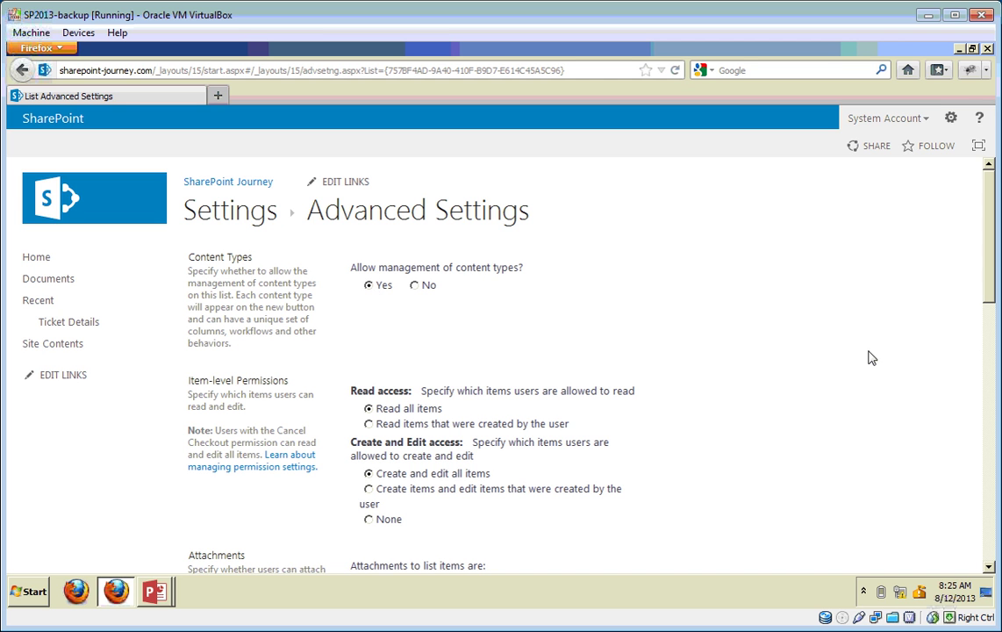
pyautogui.moveTo(991, 280); pyautogui.dragTo(992, 540)
pyautogui.click(554, 519)
# Add the existing site content type Ticket details CT from the Ticket Details group to the list
pyautogui.scroll(-5, 555, 397)
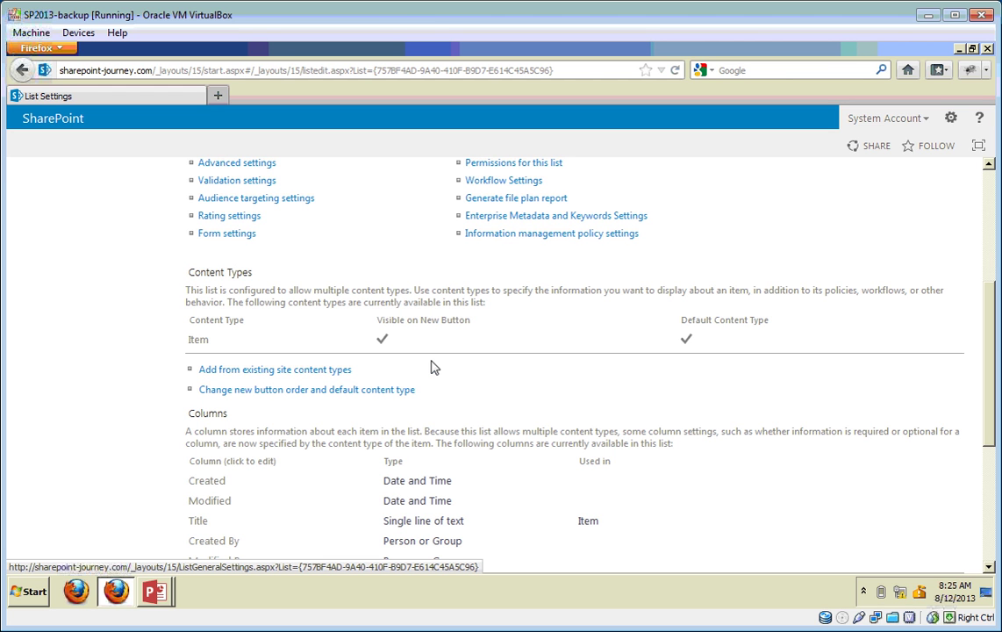
pyautogui.click(269, 380)
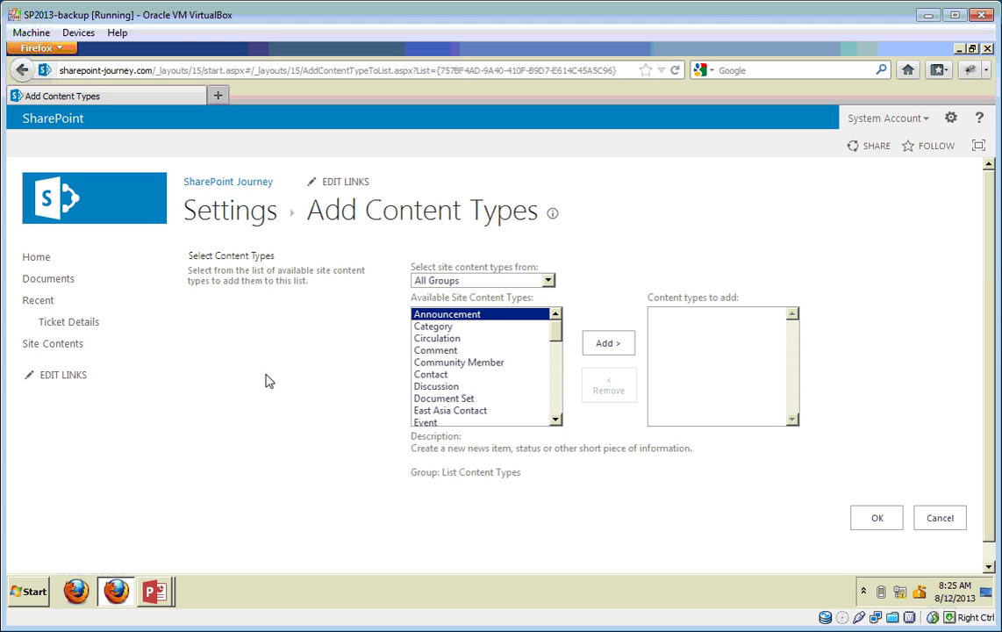
pyautogui.click(420, 280)
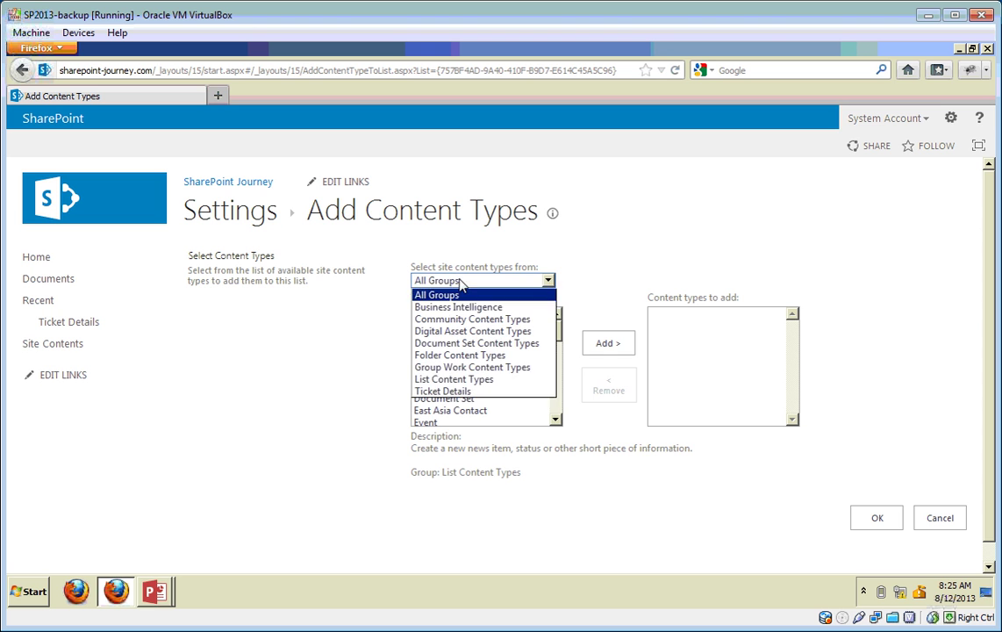
pyautogui.click(441, 394)
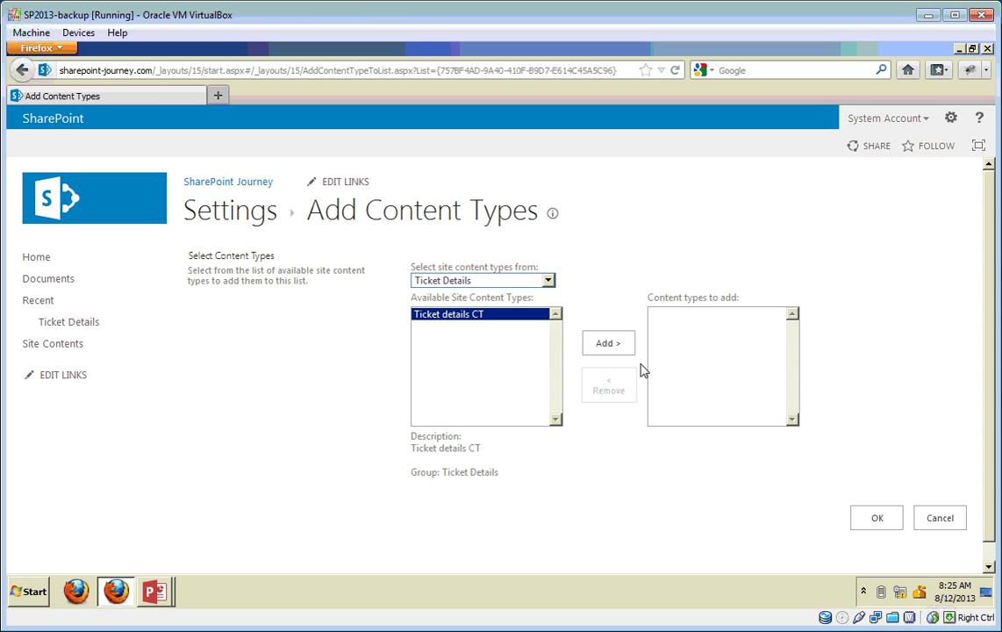
pyautogui.click(609, 345)
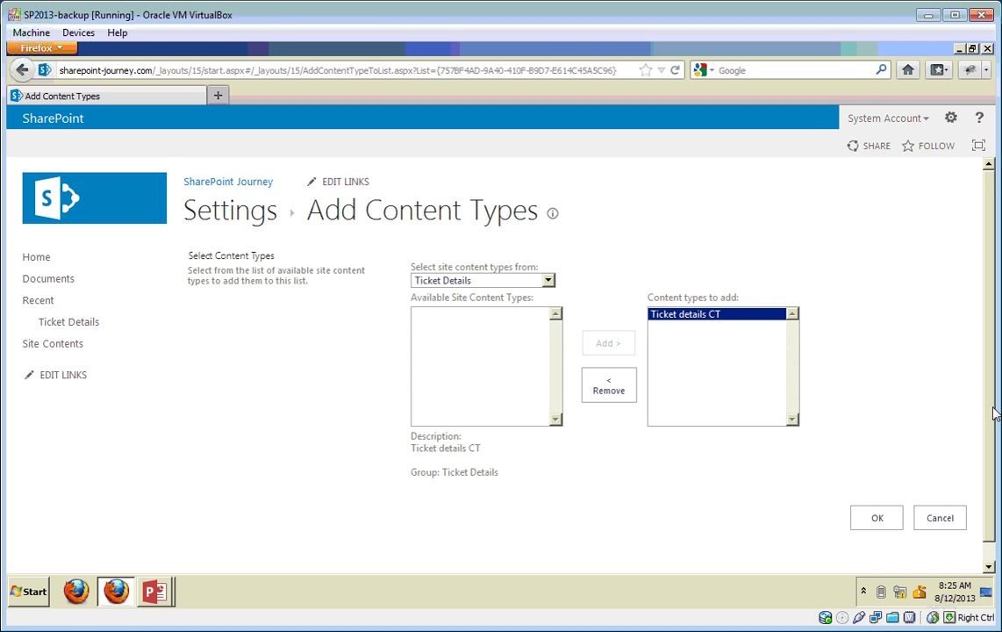
pyautogui.scroll(-1, 988, 436)
pyautogui.click(878, 499)
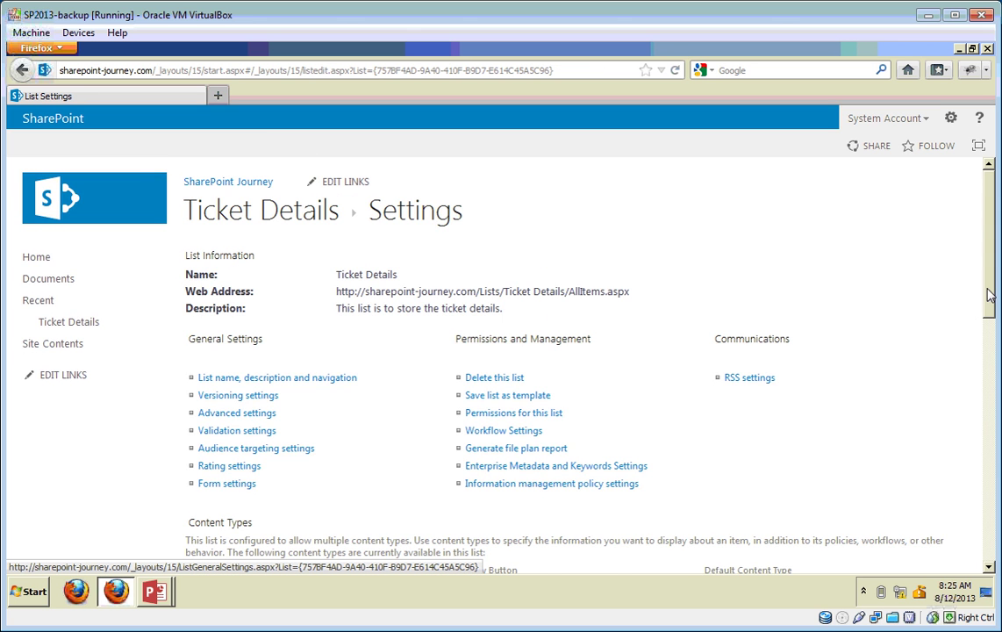
# Hide the Item content type from the list's new button, leaving Ticket details CT visible, and save
pyautogui.scroll(-6, 996, 425)
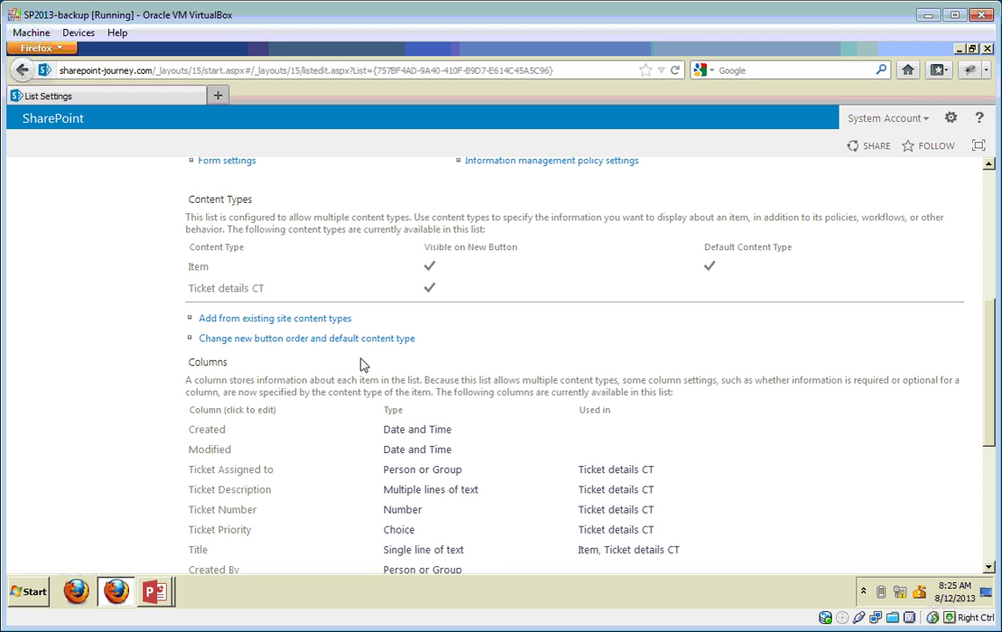
pyautogui.click(318, 347)
pyautogui.click(486, 287)
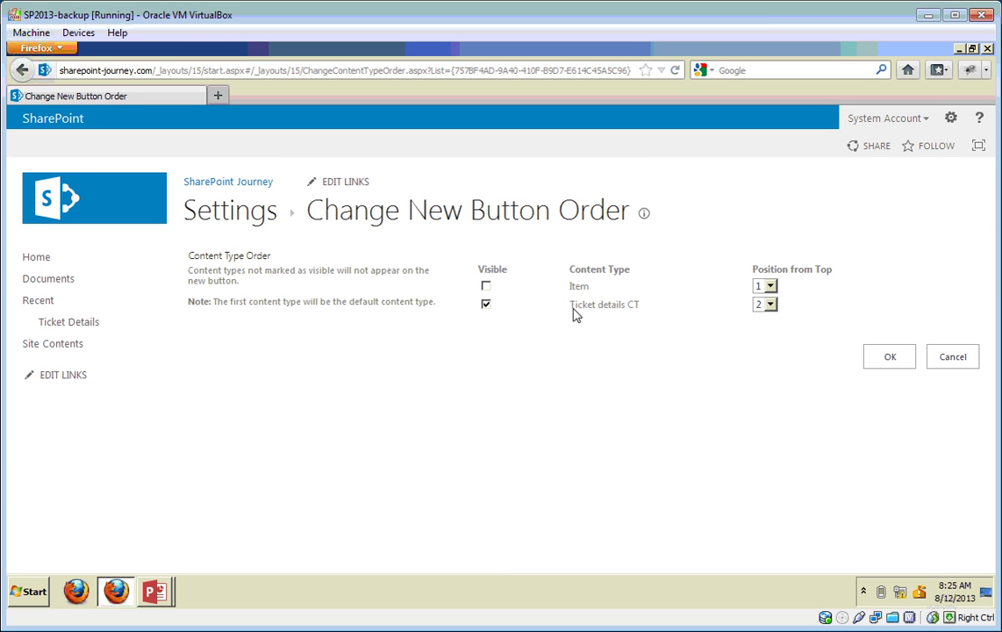
pyautogui.click(889, 360)
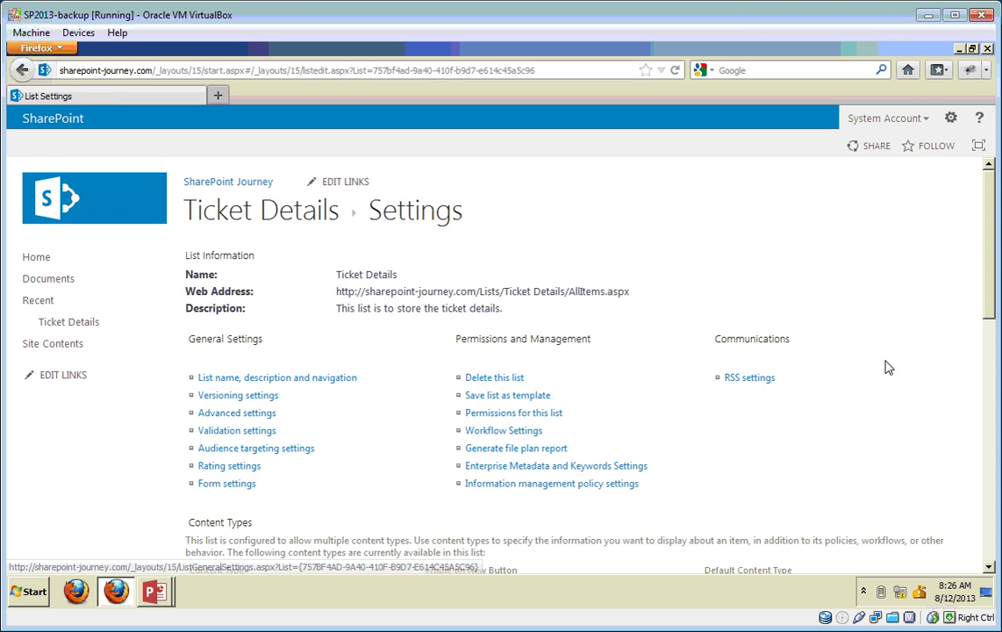
# Review the content types in the list settings and open the Ticket Details list
pyautogui.scroll(-5, 987, 314)
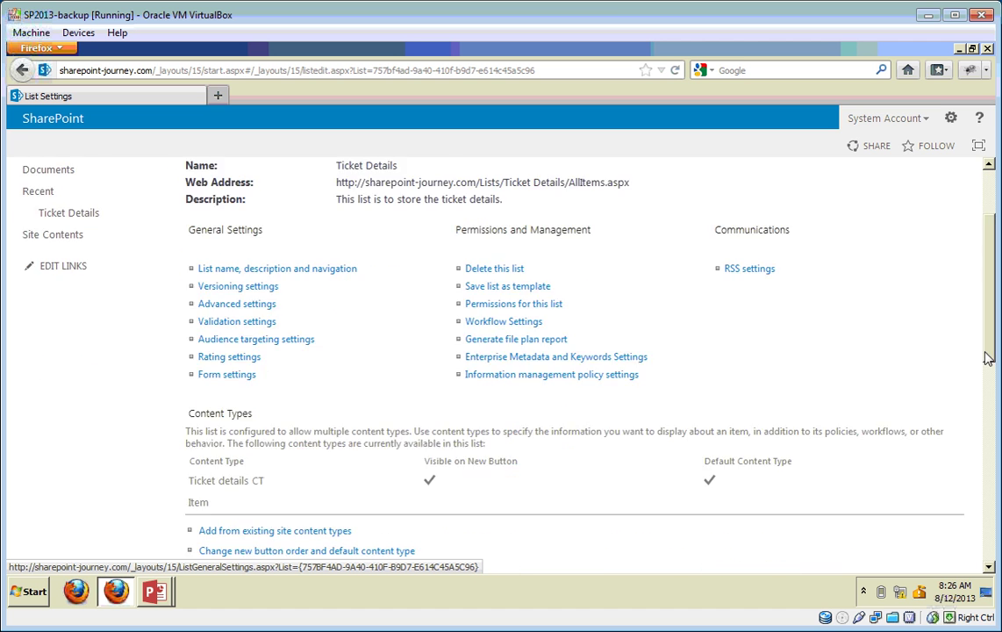
pyautogui.scroll(4, 990, 325)
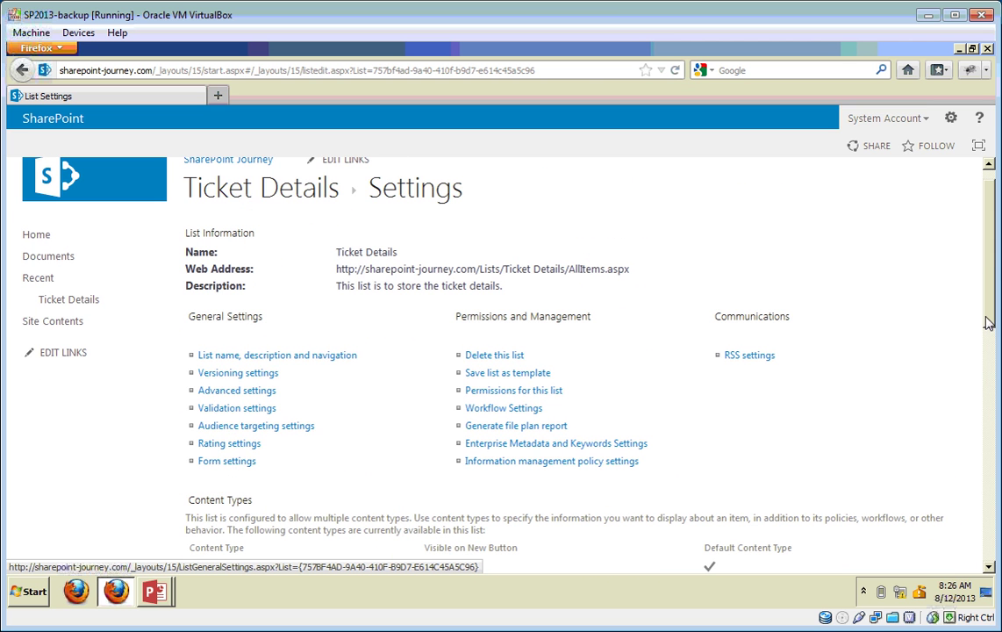
pyautogui.click(74, 301)
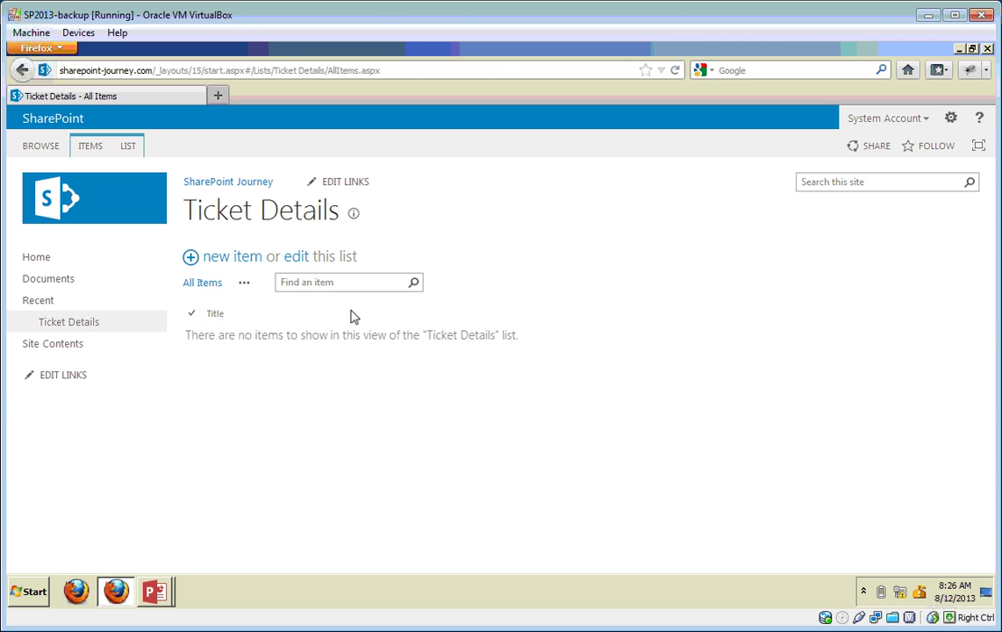
# Open the list's All Items view for editing and remove the Title (linked to item with edit menu) column from display
pyautogui.click(129, 147)
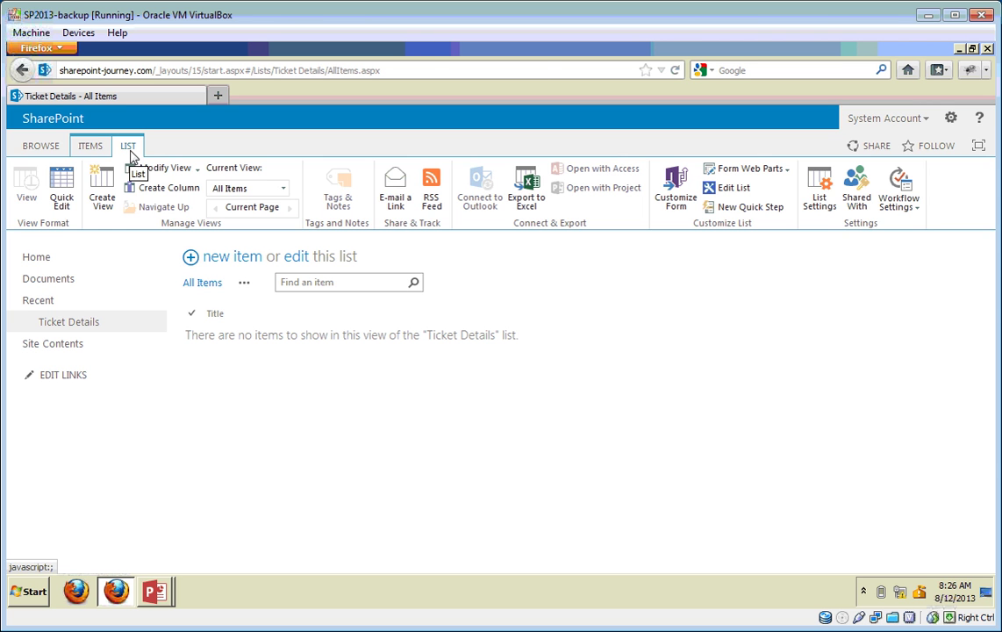
pyautogui.click(819, 186)
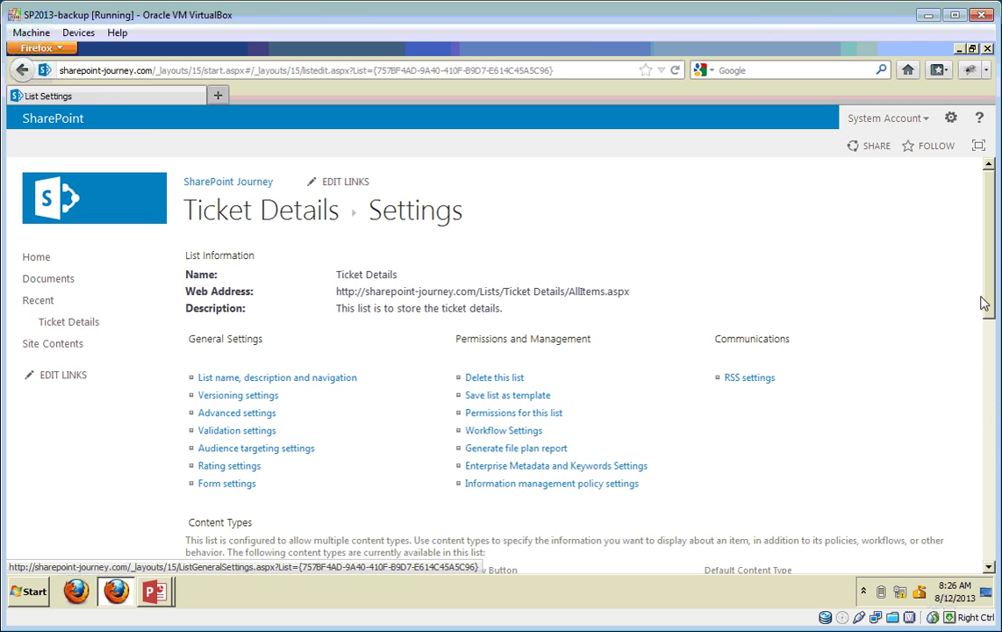
pyautogui.scroll(-8, 883, 274)
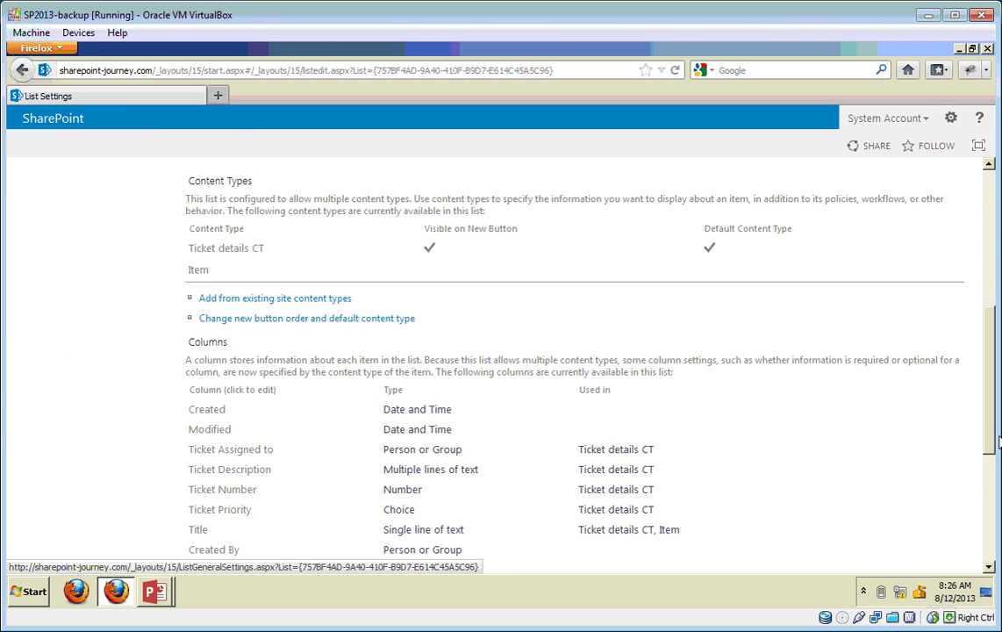
pyautogui.scroll(-3, 886, 441)
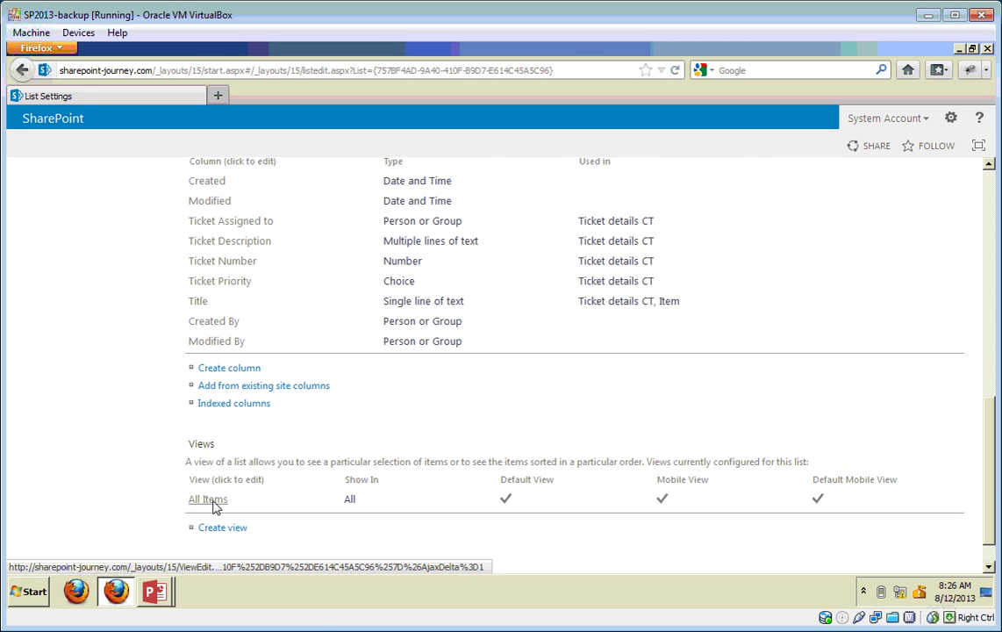
pyautogui.click(211, 500)
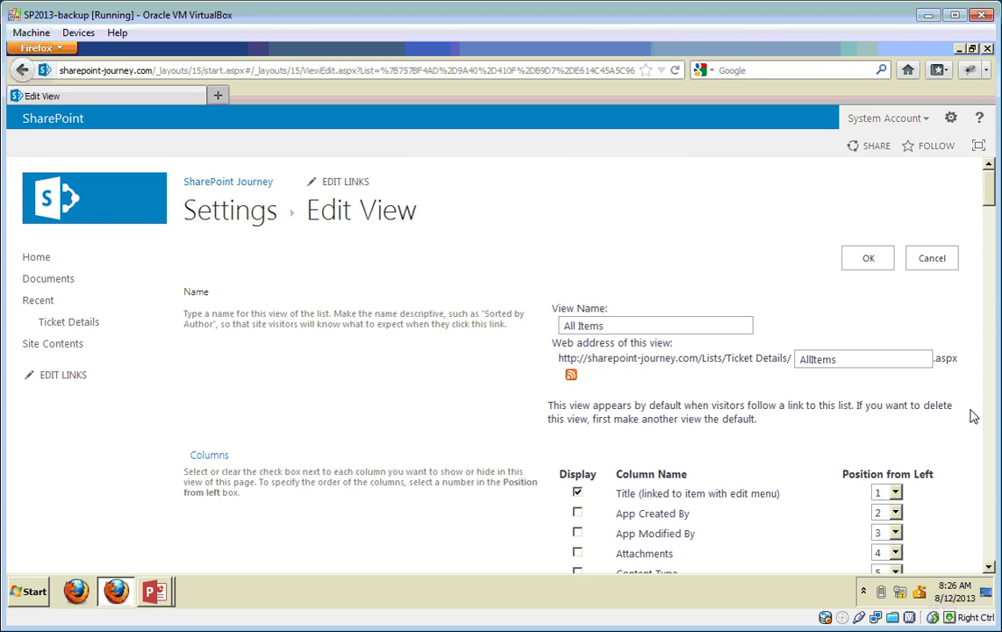
pyautogui.scroll(-6, 990, 302)
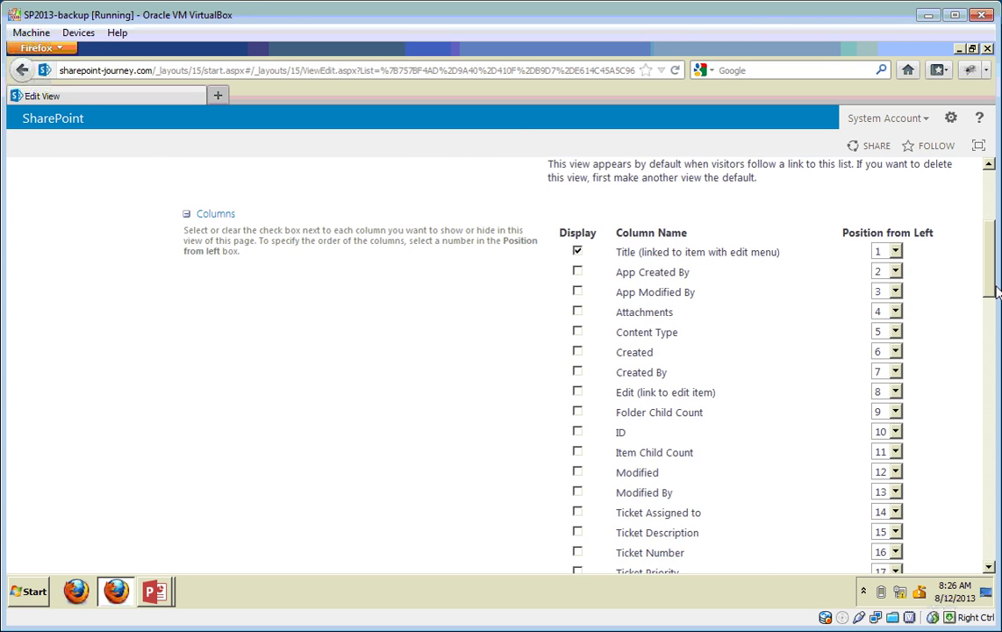
pyautogui.click(578, 182)
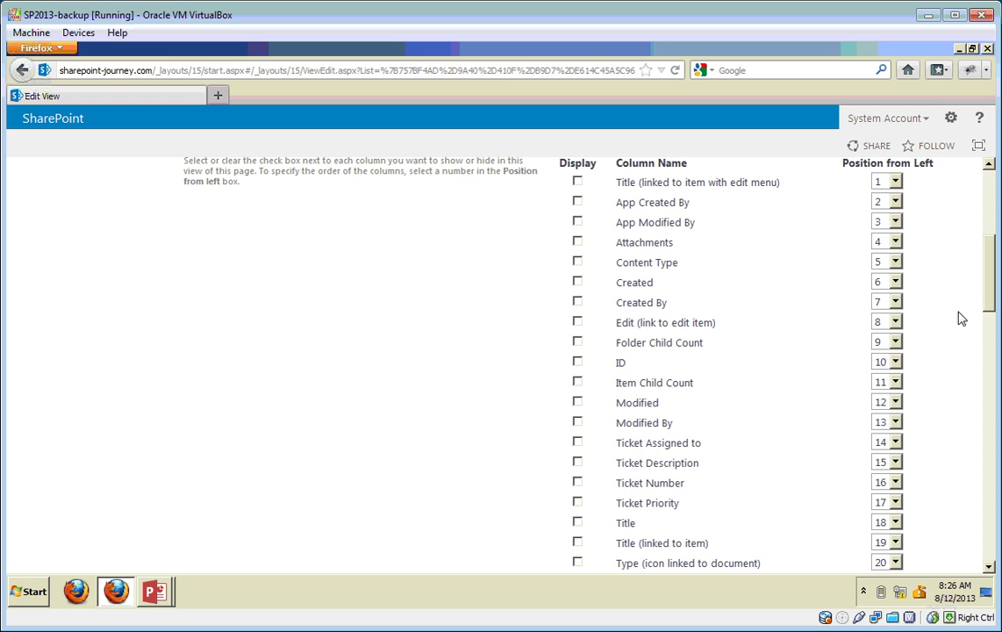
# Display the Ticket Assigned to, Ticket Description, Ticket Number and Ticket Priority columns in the All Items view
pyautogui.scroll(-4, 990, 295)
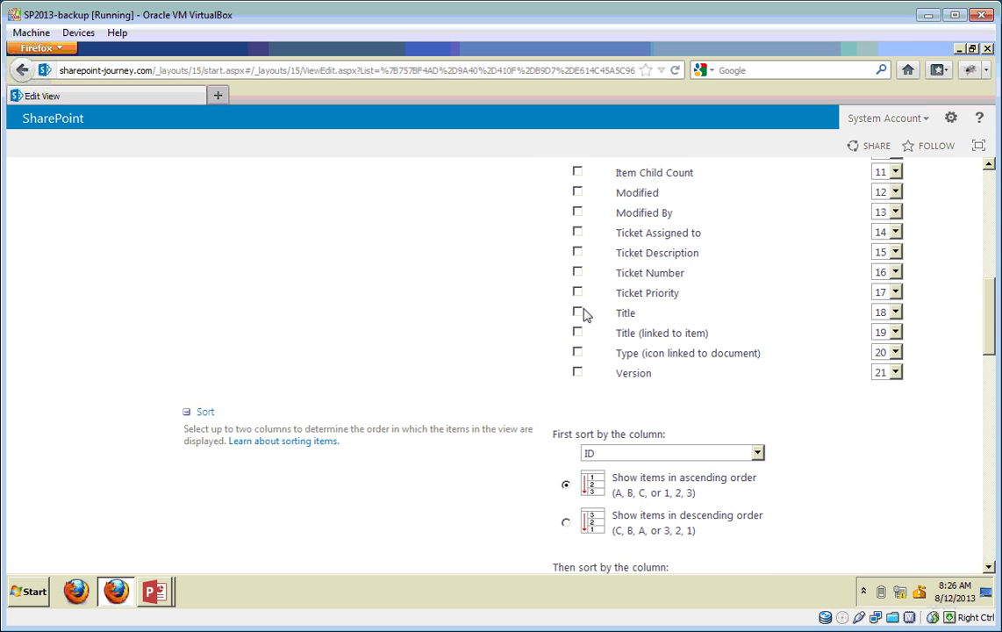
pyautogui.click(578, 233)
pyautogui.click(578, 255)
pyautogui.click(578, 273)
pyautogui.click(578, 292)
# Set the view's column positions to Ticket Number 1, Ticket Description 2, Ticket Assigned to 3 and Ticket Priority 4, and save the view
pyautogui.click(894, 273)
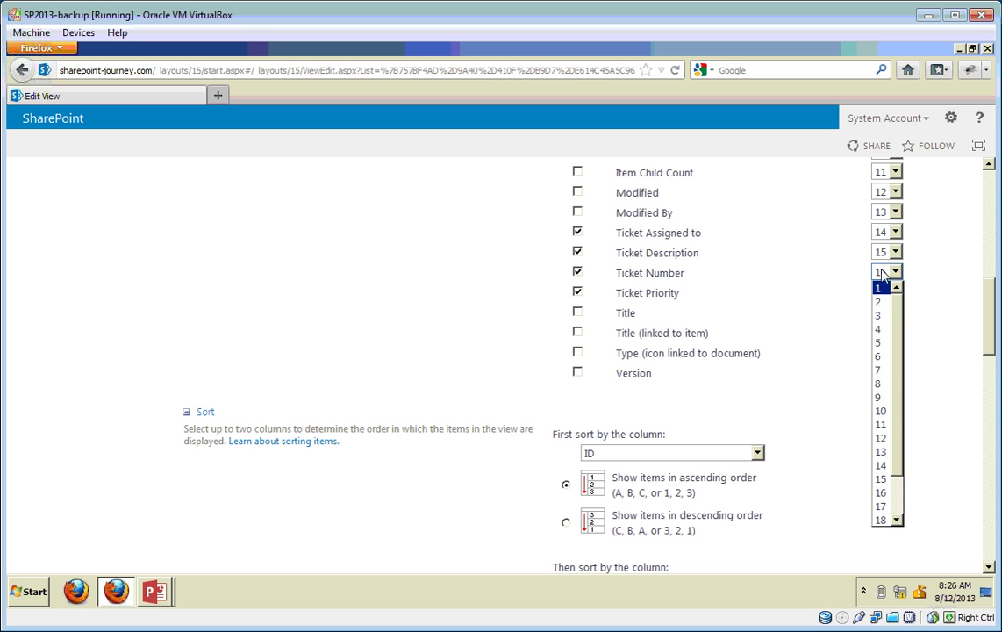
pyautogui.click(878, 287)
pyautogui.click(887, 253)
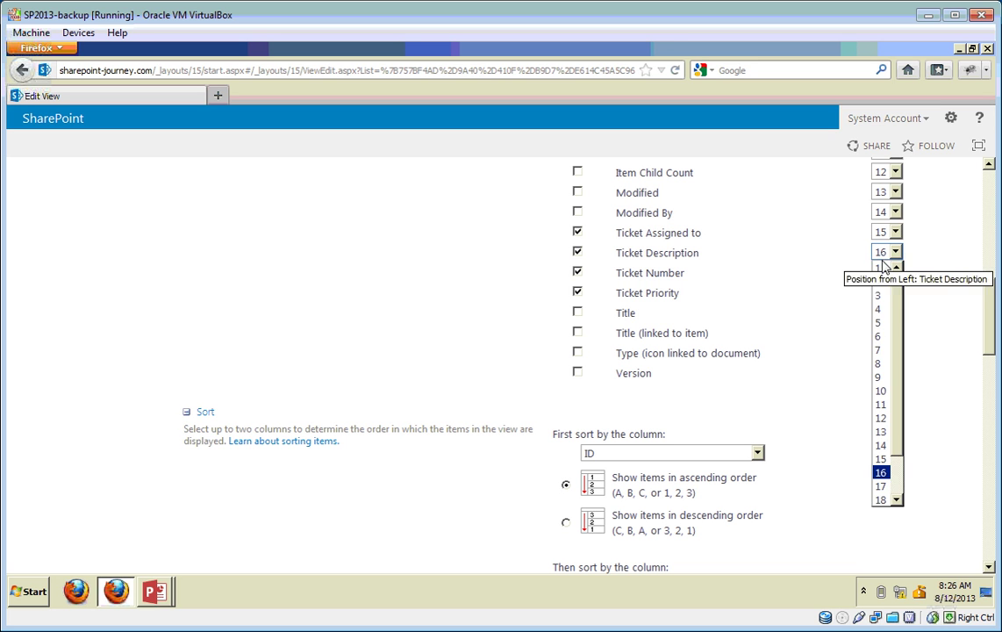
pyautogui.click(881, 280)
pyautogui.click(886, 232)
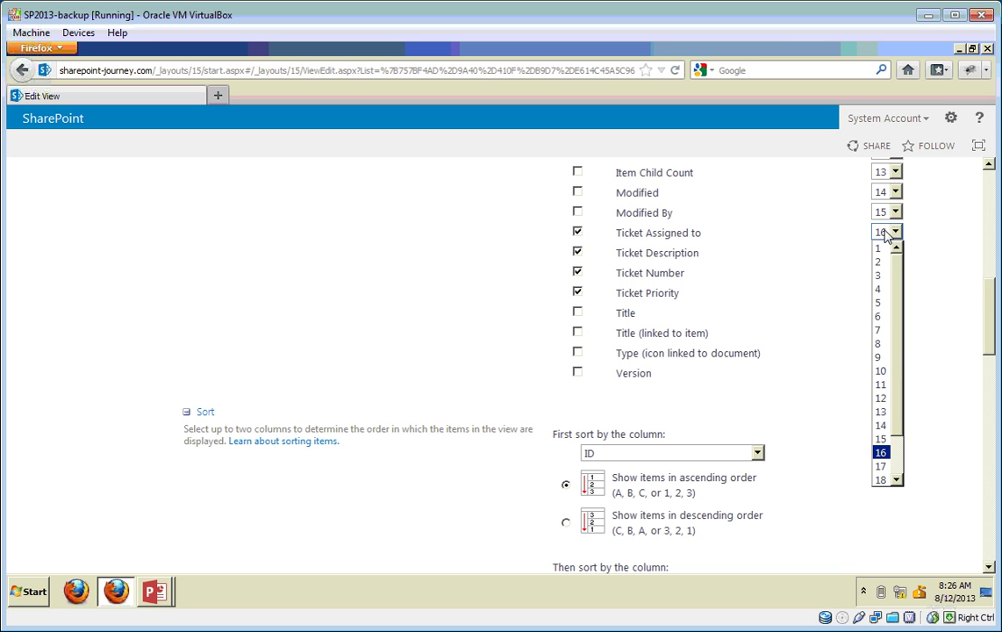
pyautogui.click(889, 283)
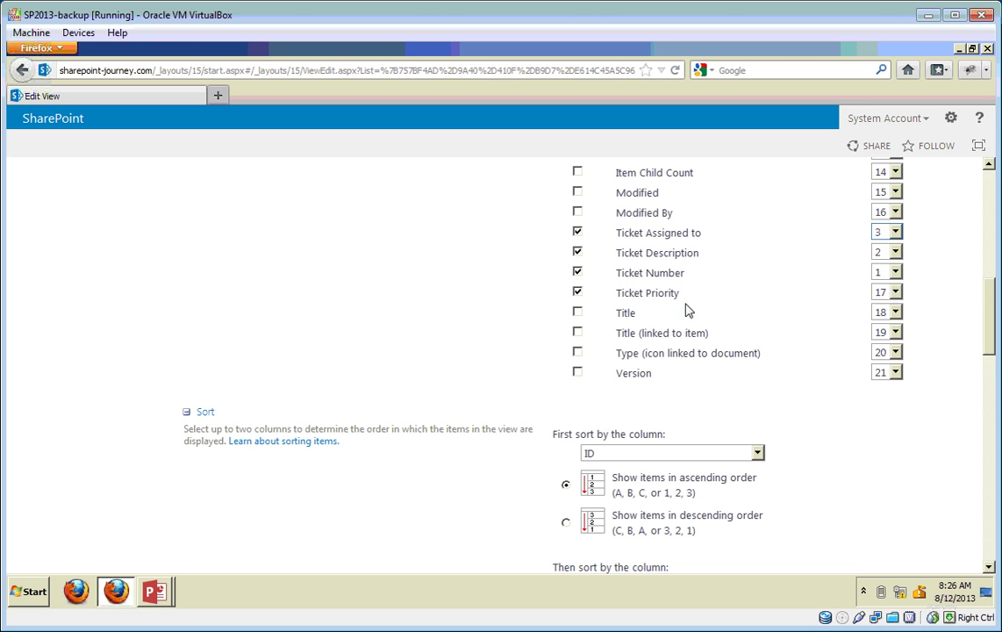
pyautogui.click(886, 293)
pyautogui.click(882, 349)
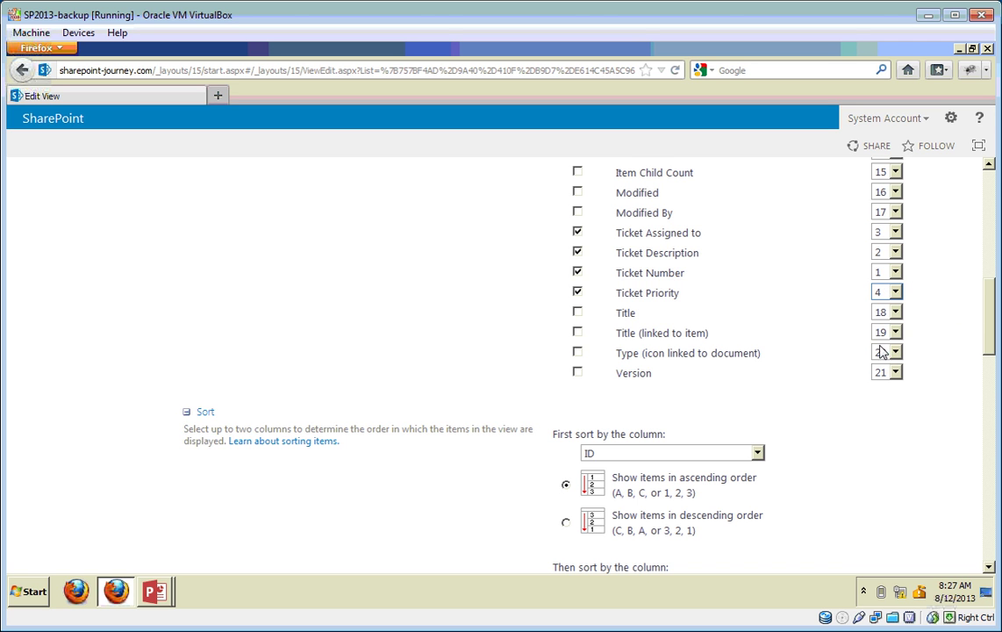
pyautogui.moveTo(990, 338); pyautogui.dragTo(994, 556)
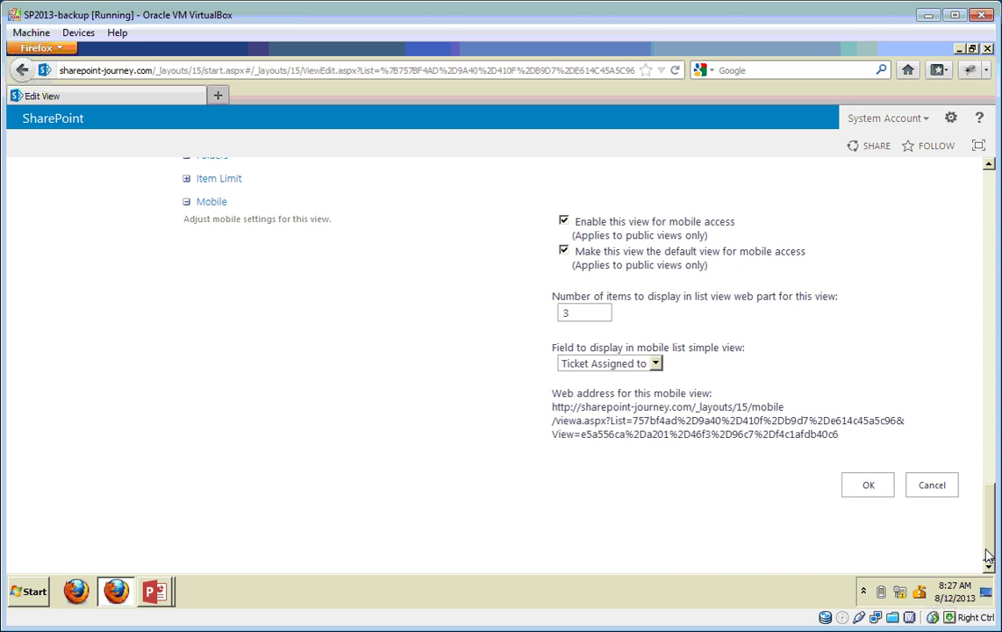
pyautogui.click(868, 485)
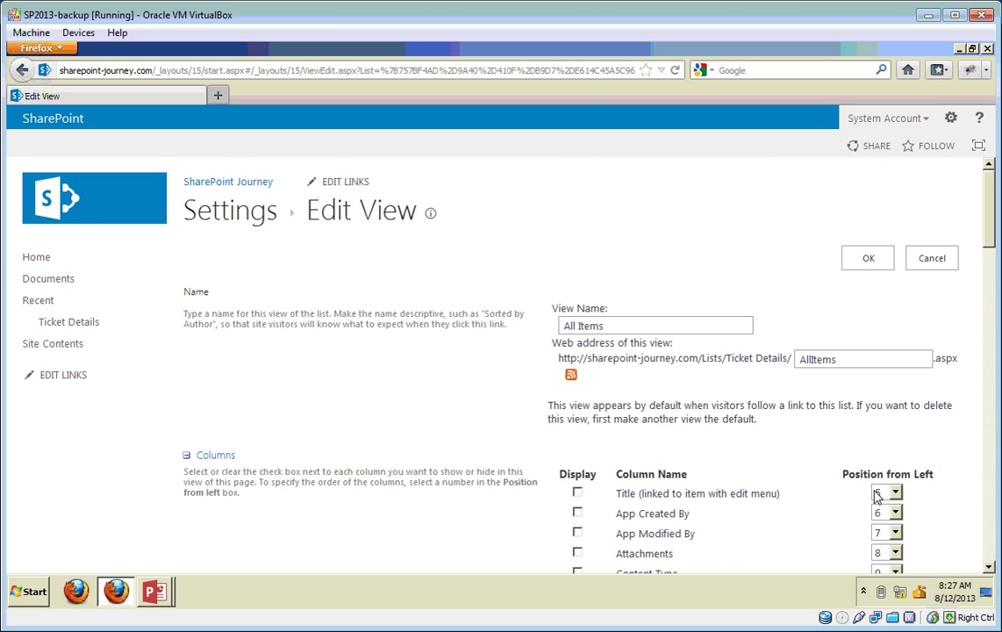
# Open the Ticket Details list and start a new item based on the Ticket details CT content type
pyautogui.click(65, 322)
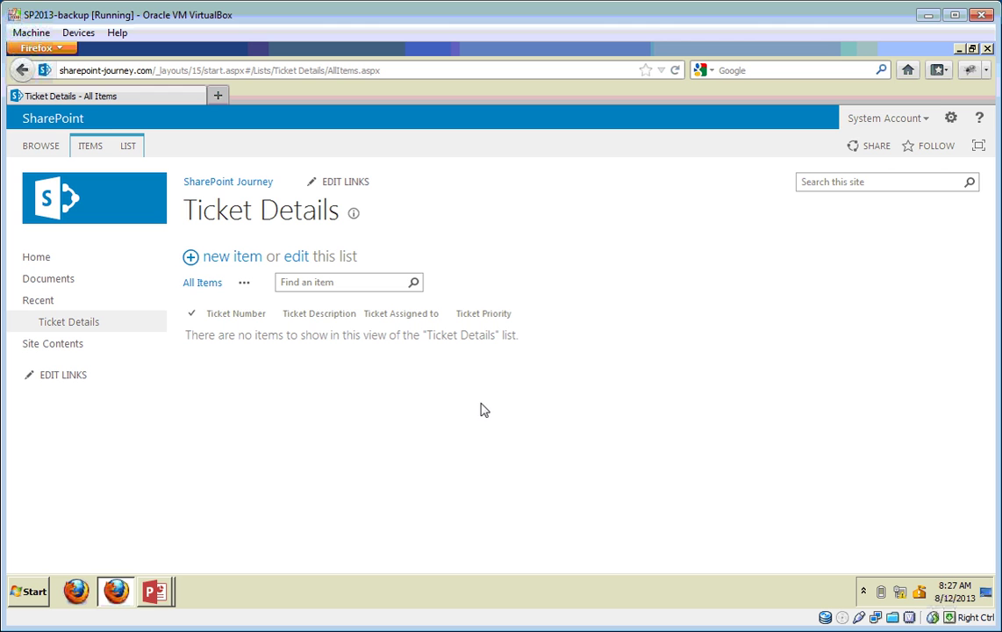
pyautogui.click(90, 146)
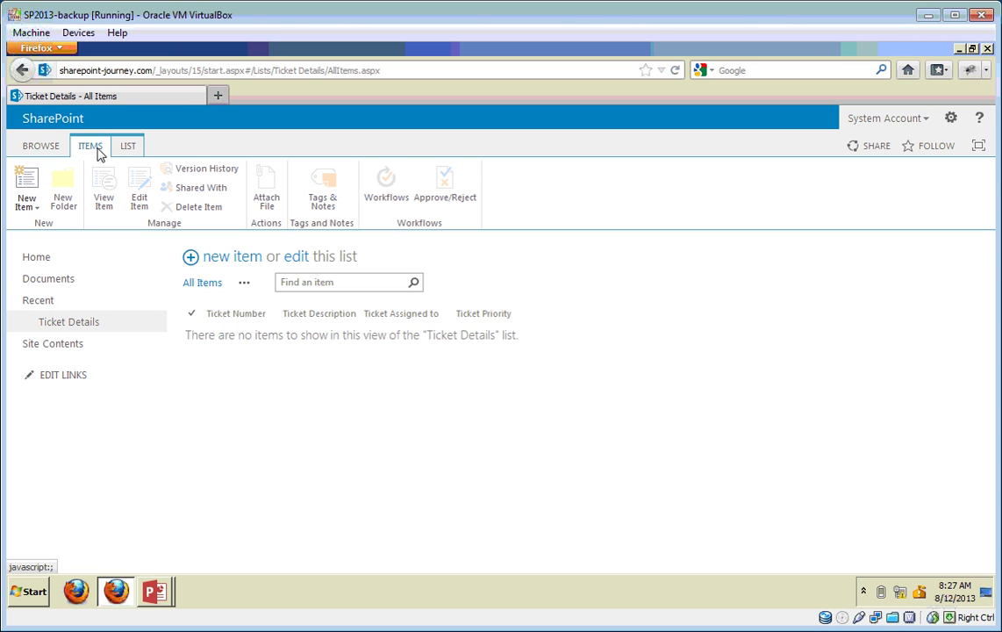
pyautogui.click(33, 204)
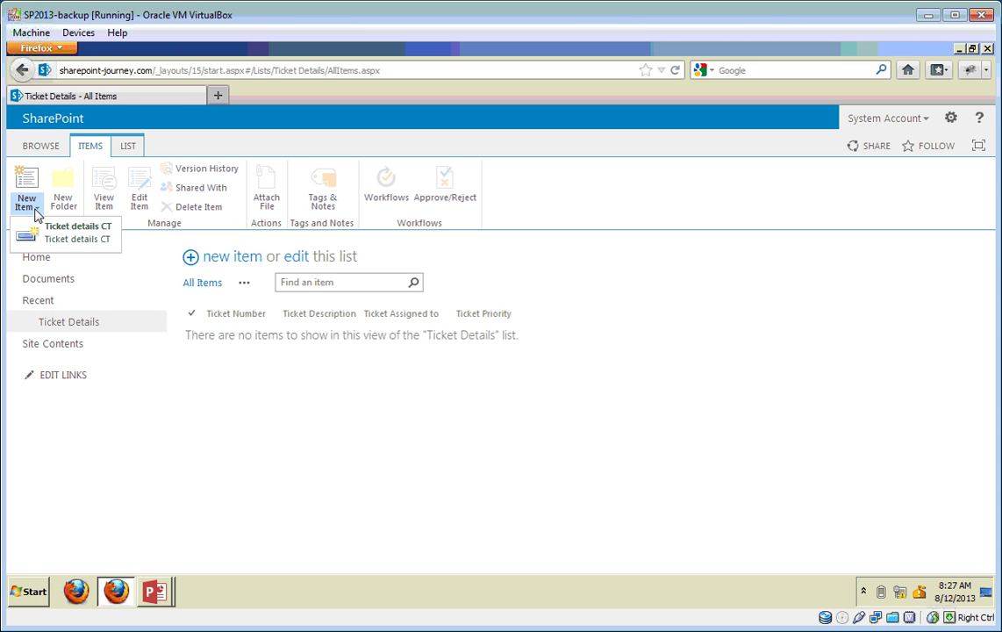
pyautogui.click(74, 246)
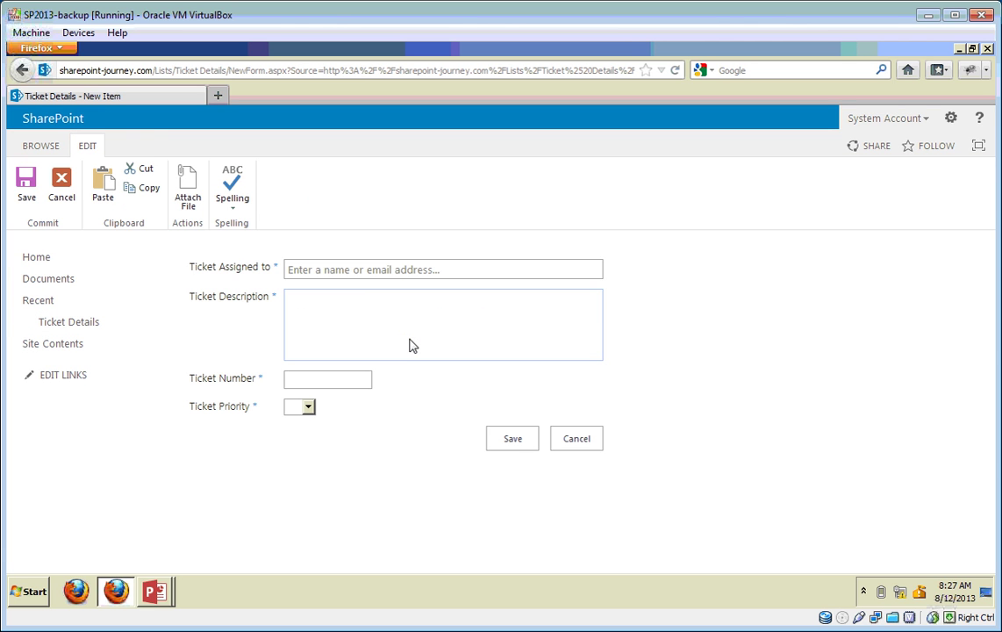
# Check the Ticket Assigned to and Ticket Description fields and the Ticket Priority choices in the new item form, and cancel the form
pyautogui.click(342, 276)
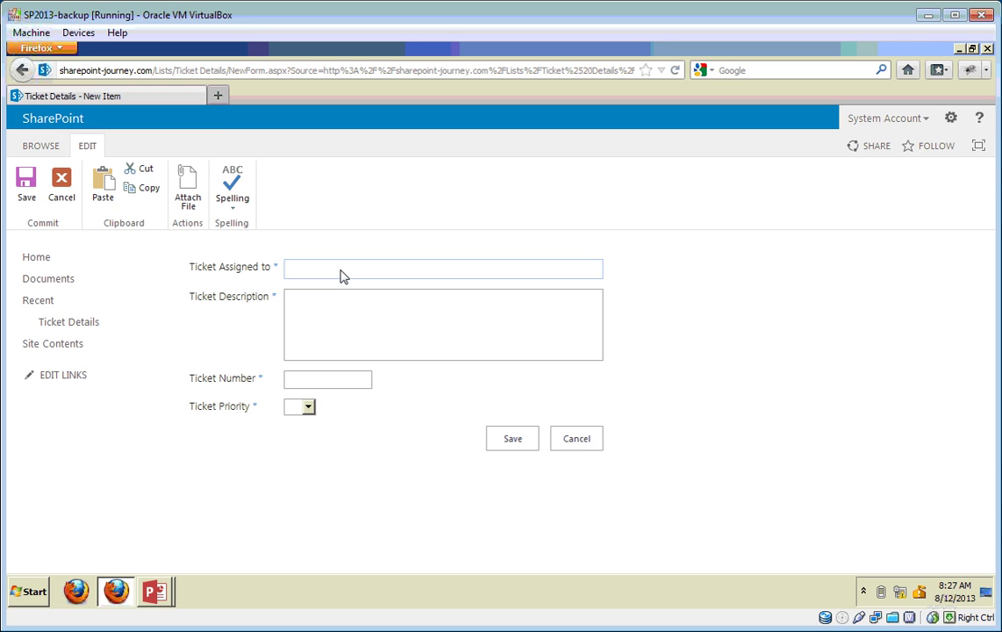
pyautogui.click(329, 318)
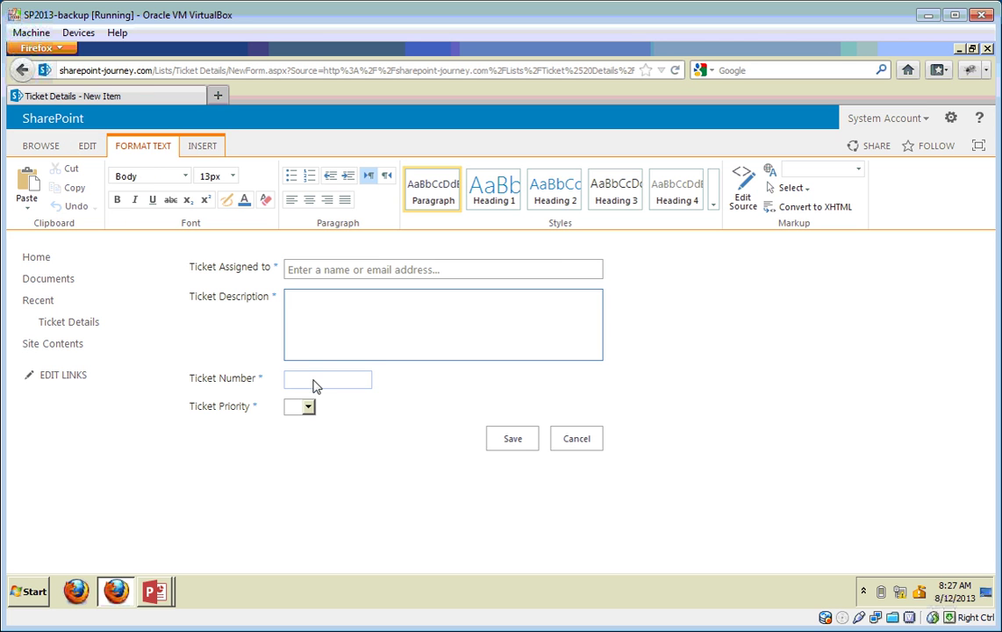
pyautogui.click(308, 407)
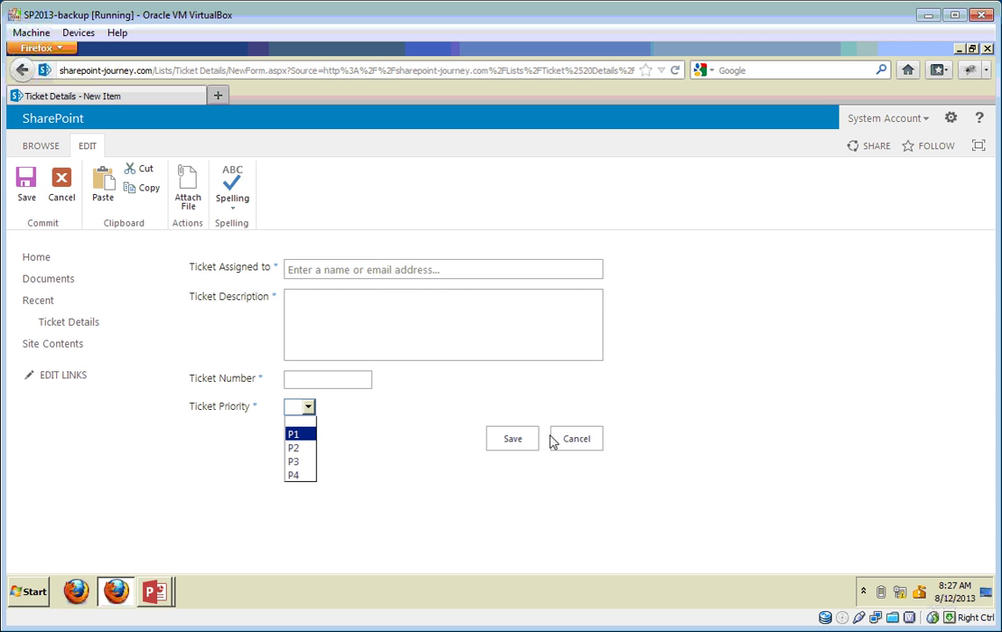
pyautogui.click(582, 448)
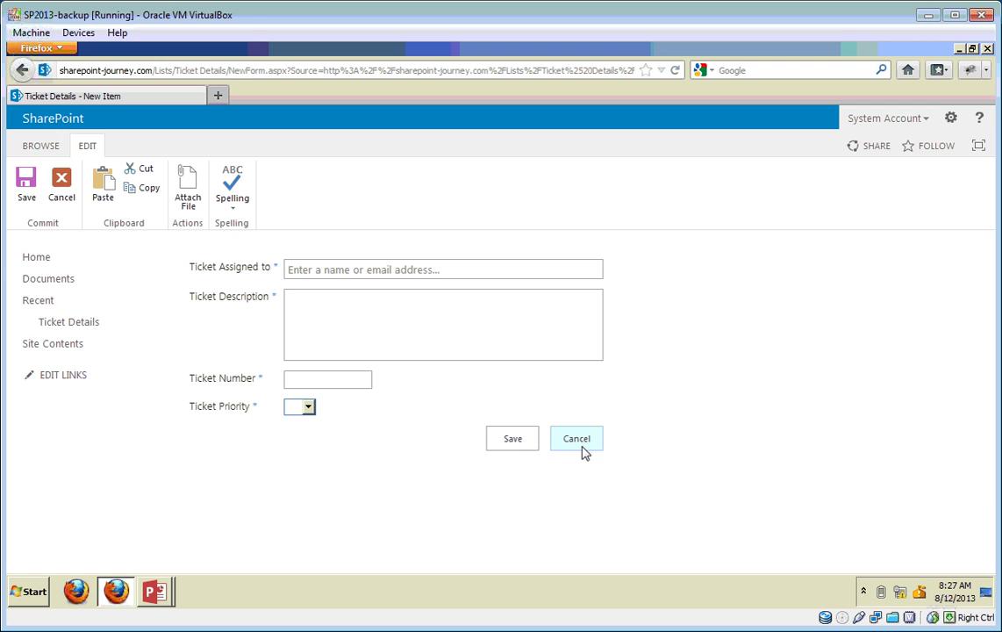
pyautogui.click(579, 442)
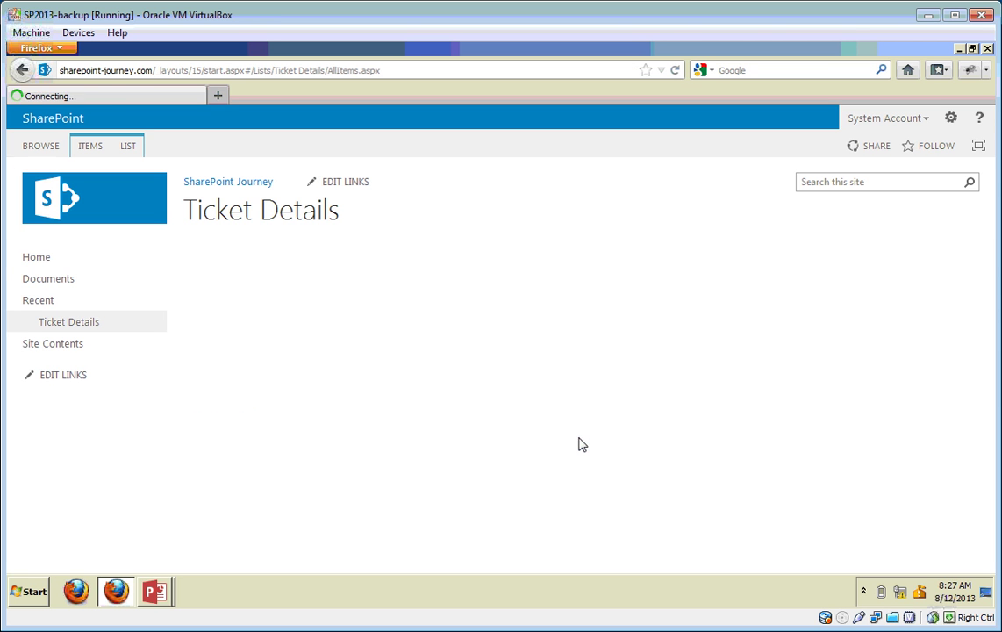
# Reopen the Ticket Details list from the site's home page and switch to the Agenda slide of the PowerPoint slide show
pyautogui.click(37, 259)
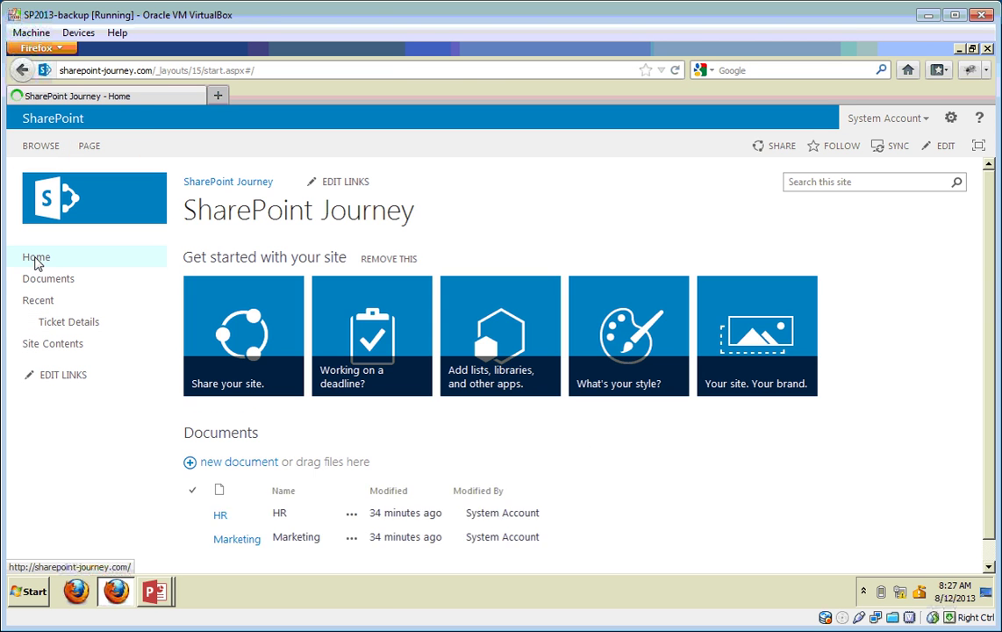
pyautogui.click(62, 324)
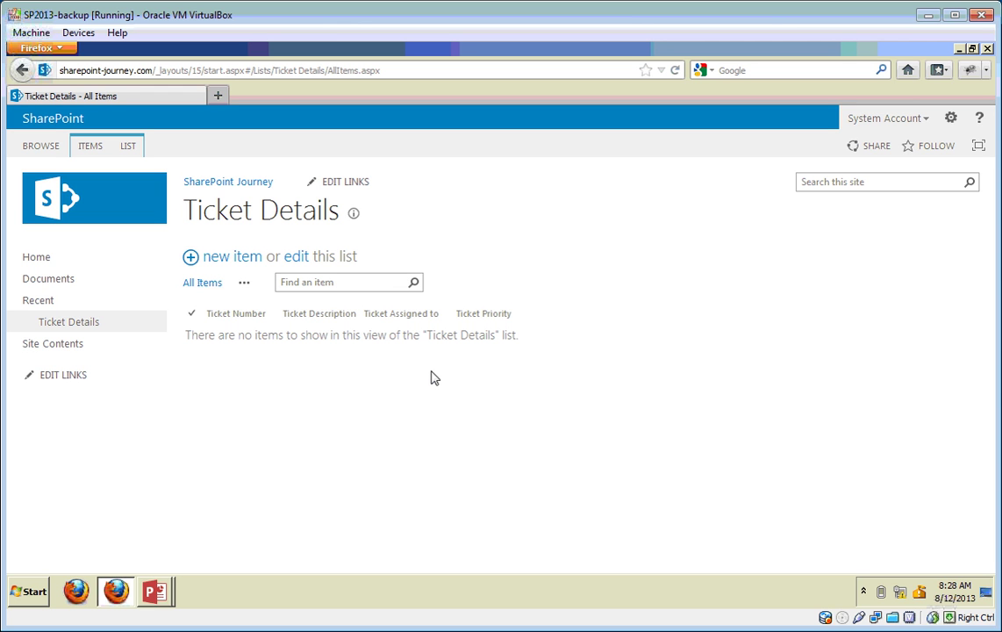
pyautogui.hotkey('alt', 'Tab')
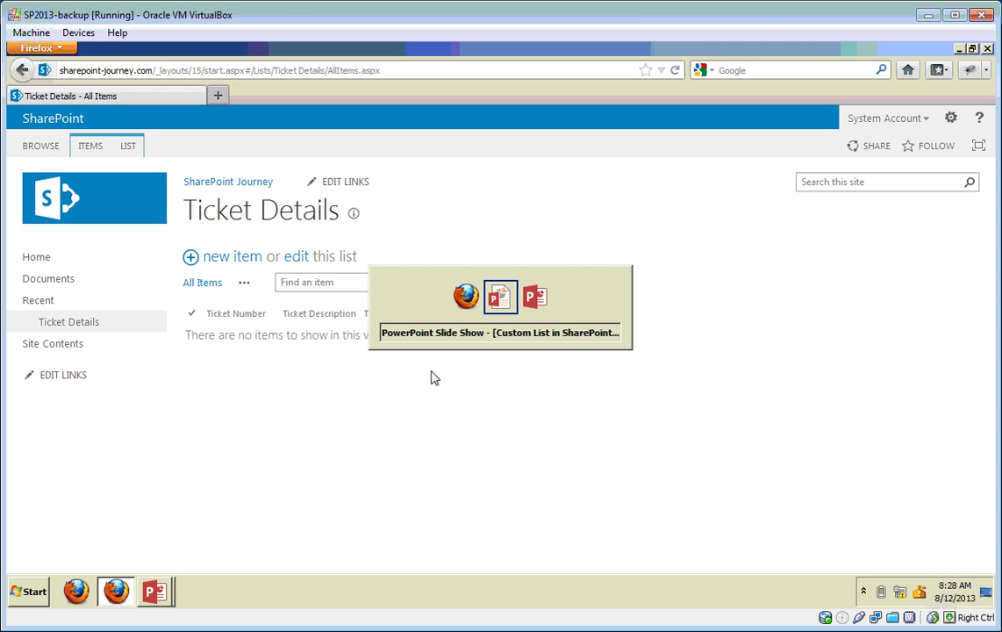
pyautogui.press('Left')
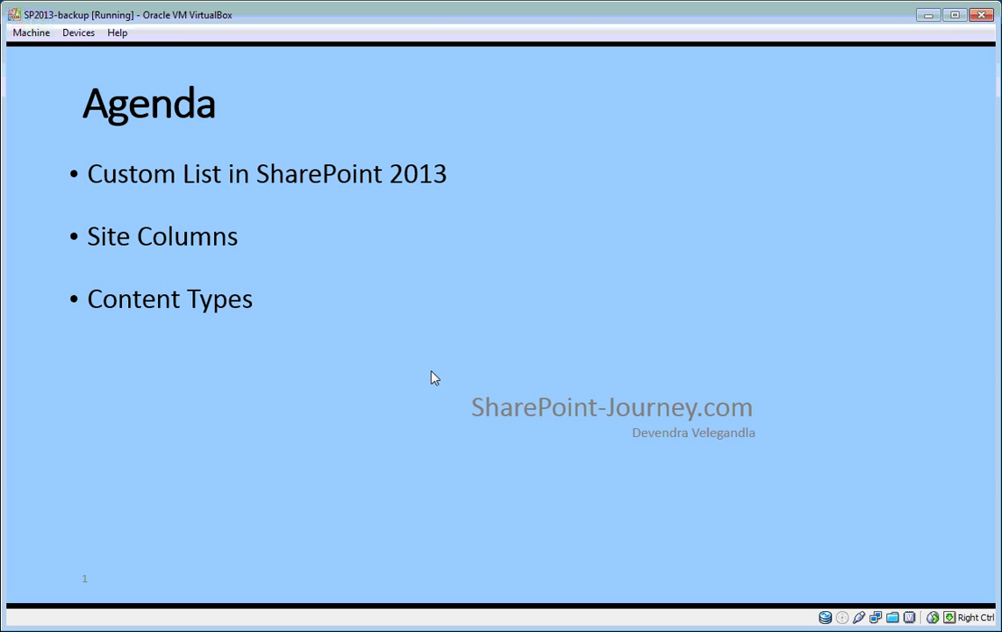